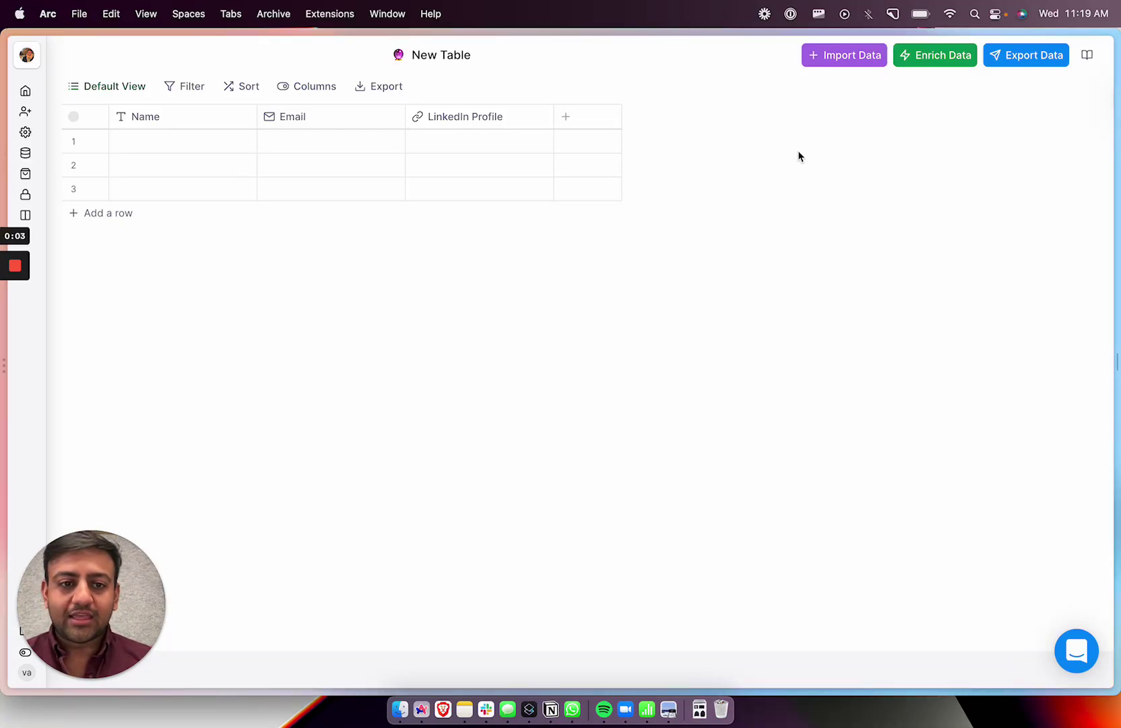
- Choose Google Maps as Clay's import source and enter 'real estate brokerages' as the search query
{"action": "left_click", "coordinate": [840, 63]}
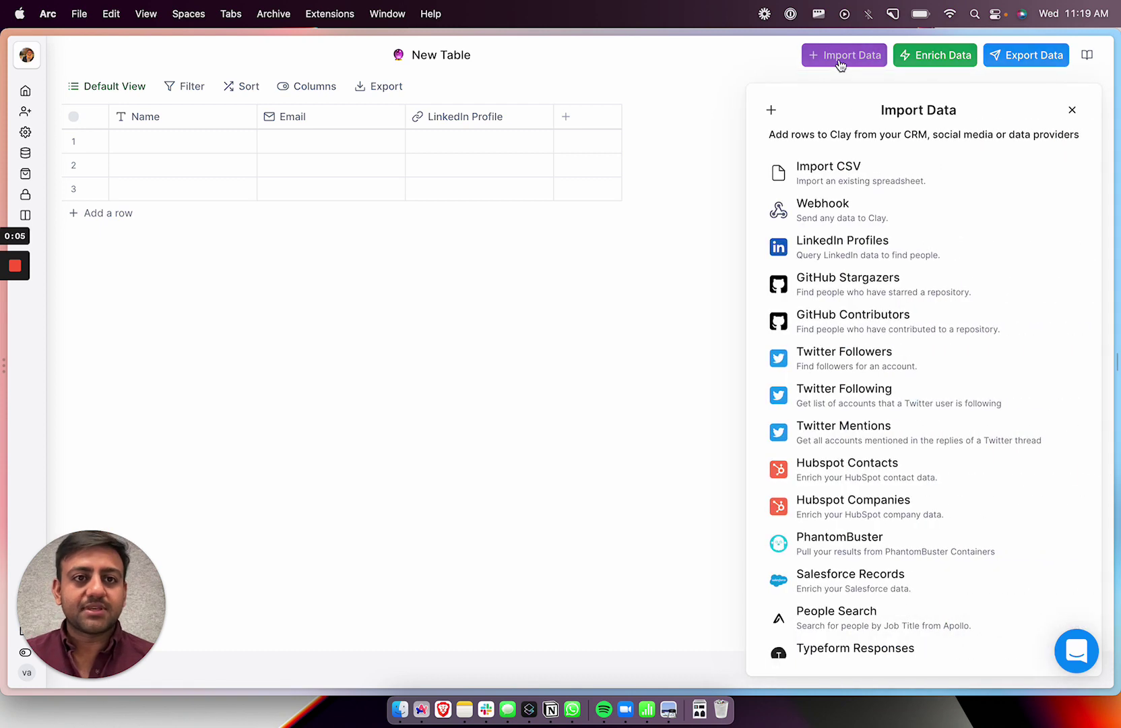
{"action": "scroll", "coordinate": [918, 435], "scroll_direction": "down", "scroll_amount": 3}
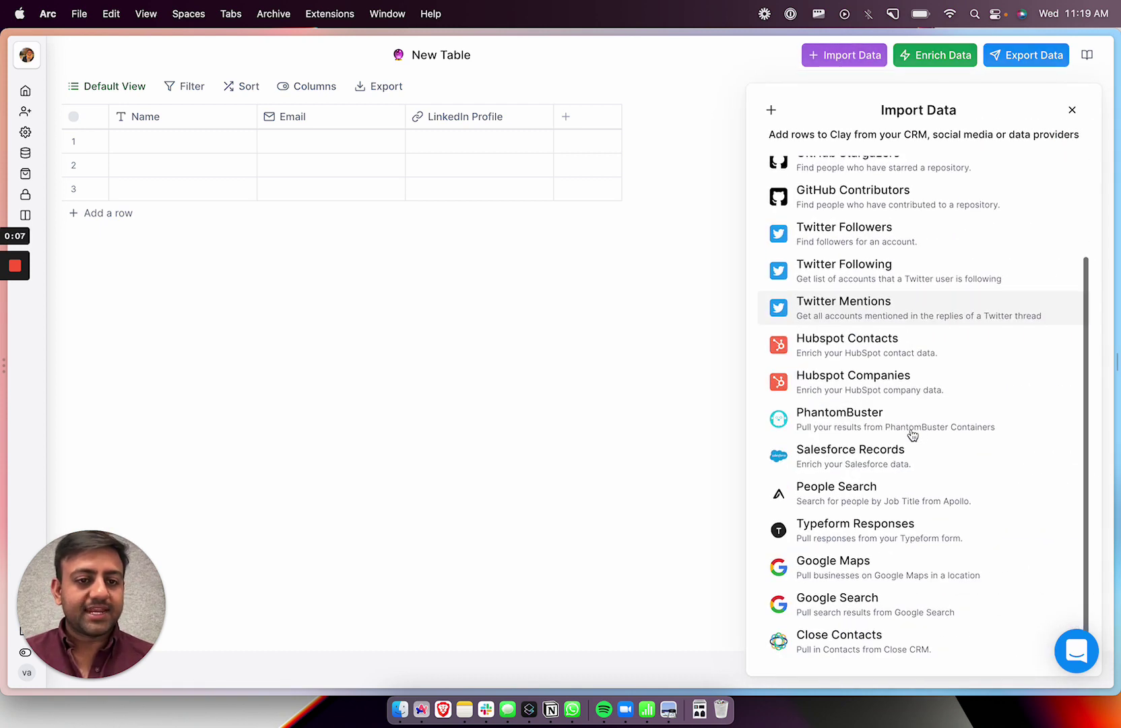
{"action": "left_click", "coordinate": [854, 574]}
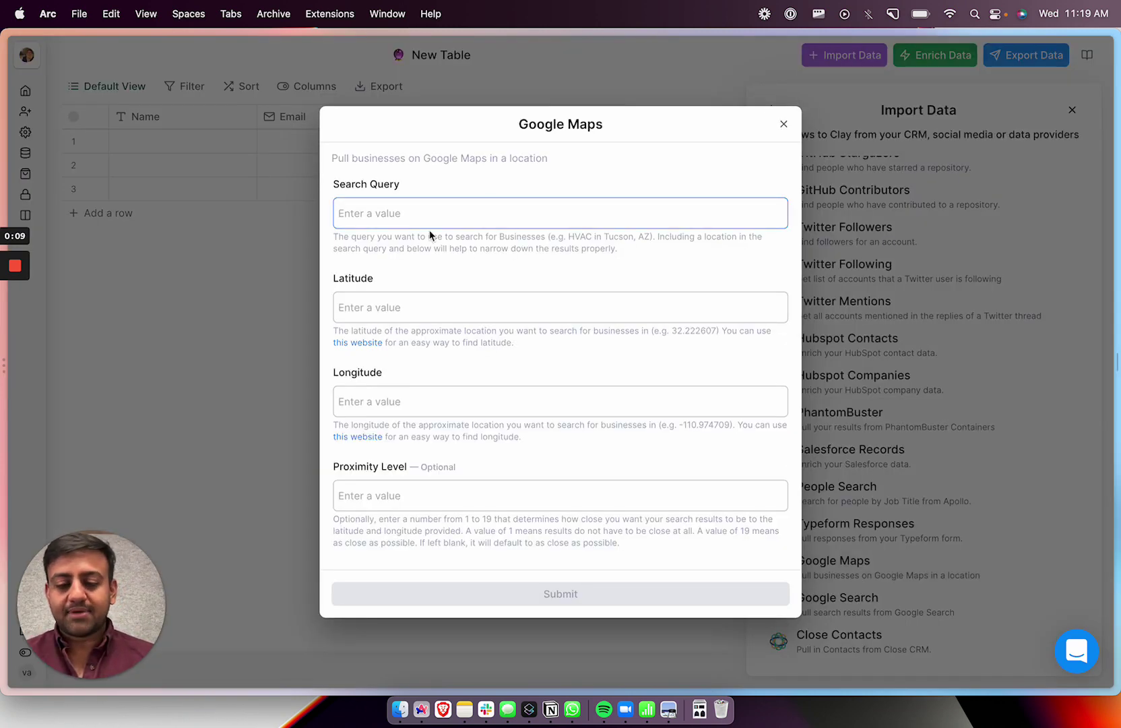
{"action": "type", "text": "real estate brokerages"}
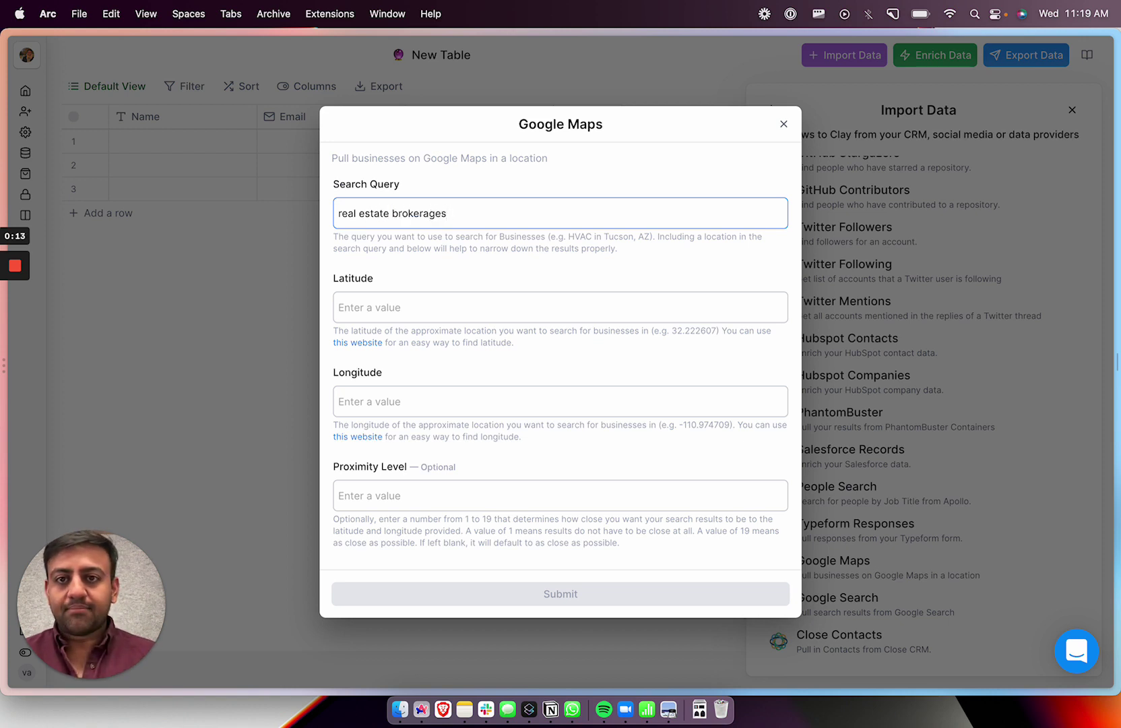
- Look up the coordinates of Denver, Co on LatLong.net
{"action": "left_click", "coordinate": [369, 344]}
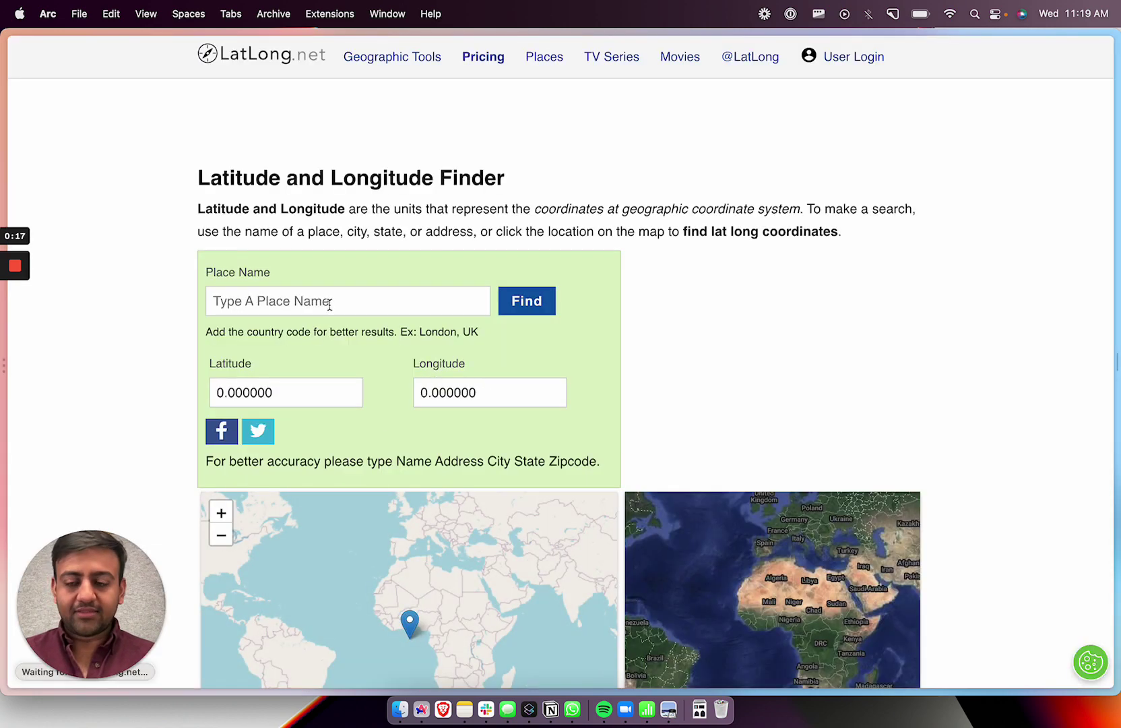
{"action": "left_click", "coordinate": [322, 303]}
{"action": "type", "text": "Denver, Co"}
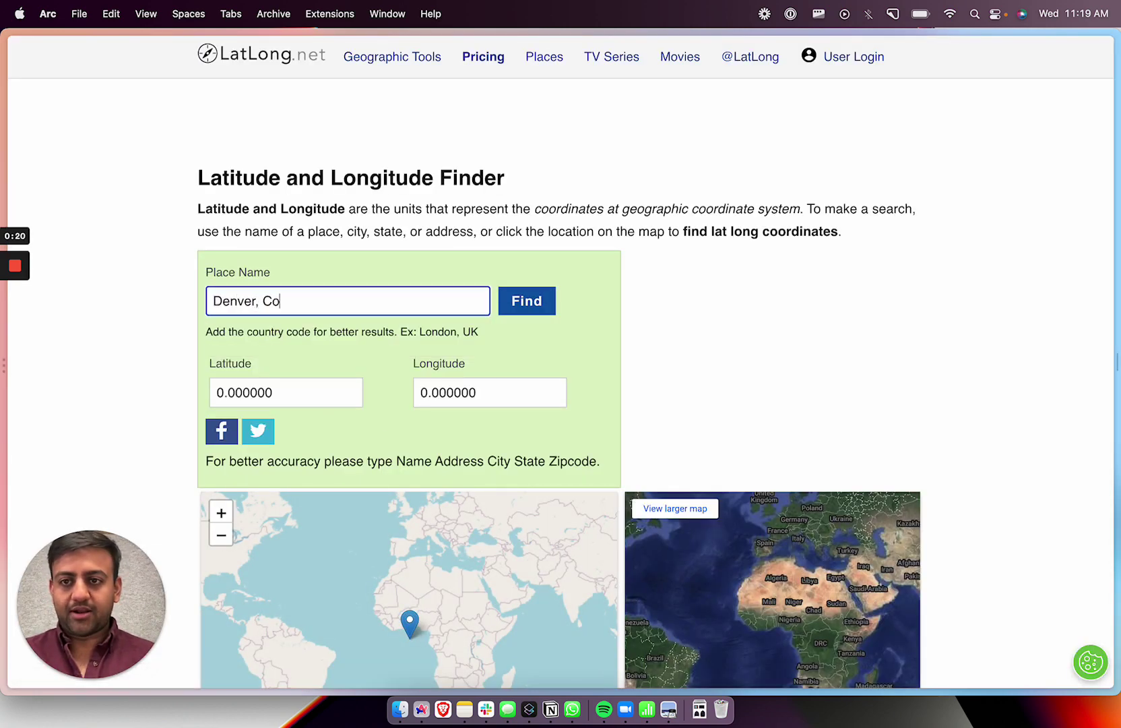
{"action": "key", "text": "Return"}
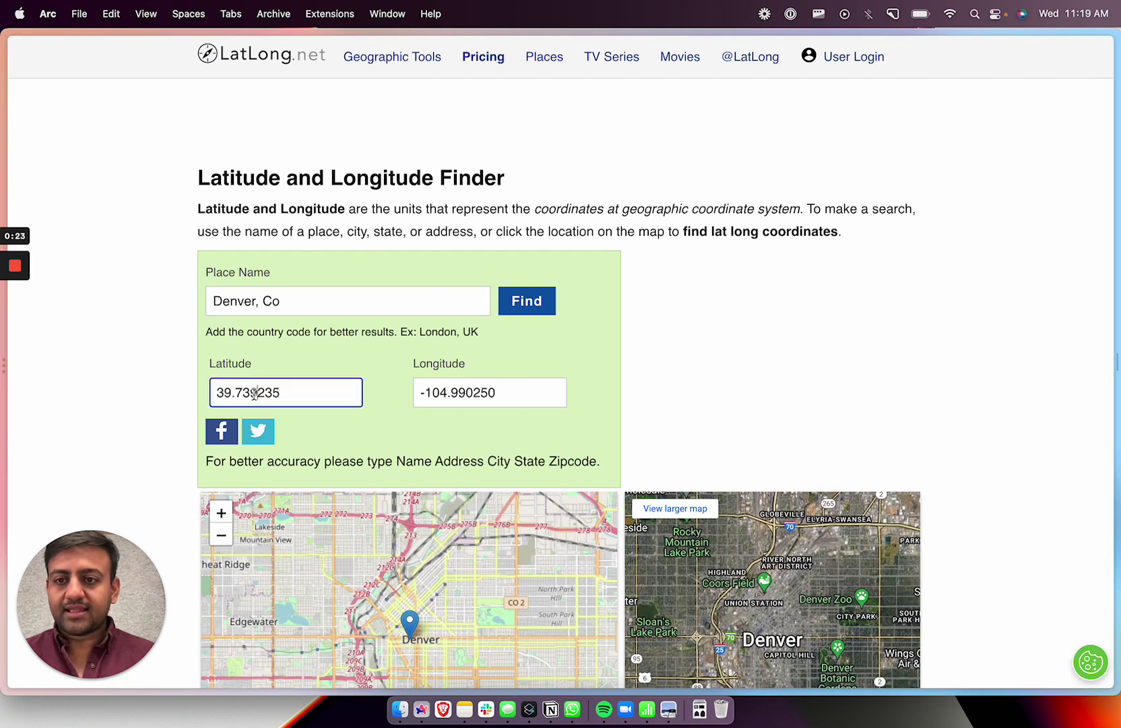
{"action": "mouse_move", "coordinate": [90, 363]}
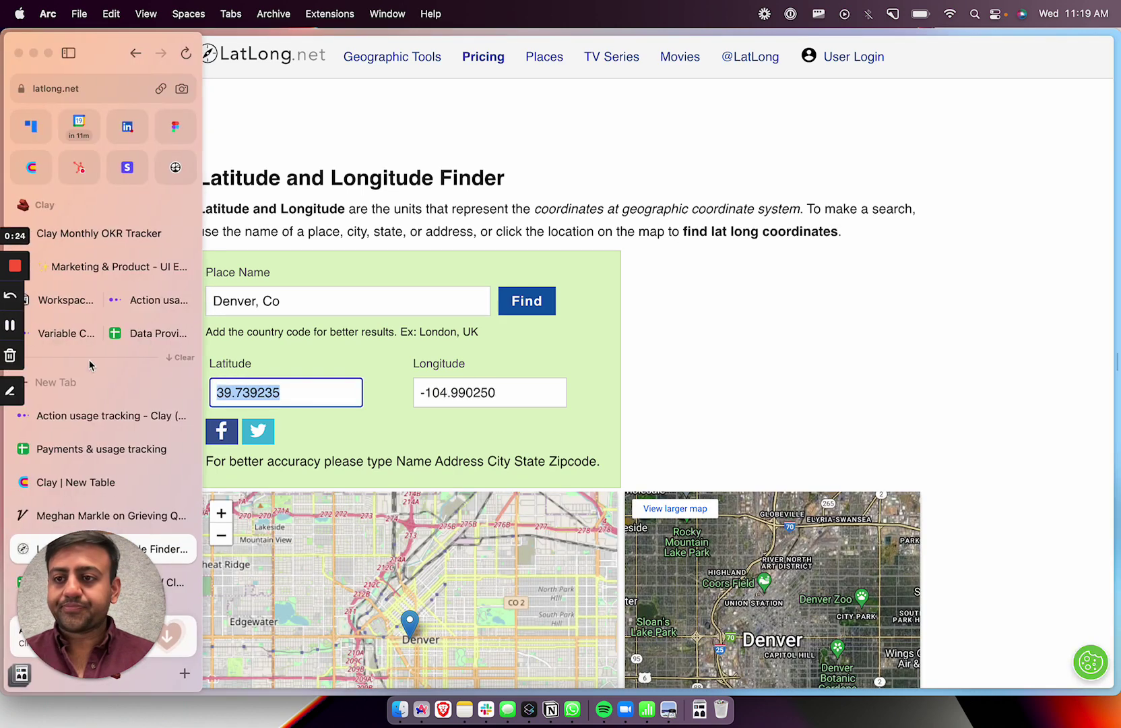
- Paste latitude 39.739235 into the Latitude field of Clay's import form
{"action": "left_click", "coordinate": [118, 482]}
{"action": "left_click", "coordinate": [396, 311]}
{"action": "type", "text": "39.739235"}
{"action": "left_click", "coordinate": [393, 400]}
- Enter longitude -104.990250 and submit the Google Maps import
{"action": "mouse_move", "coordinate": [77, 484]}
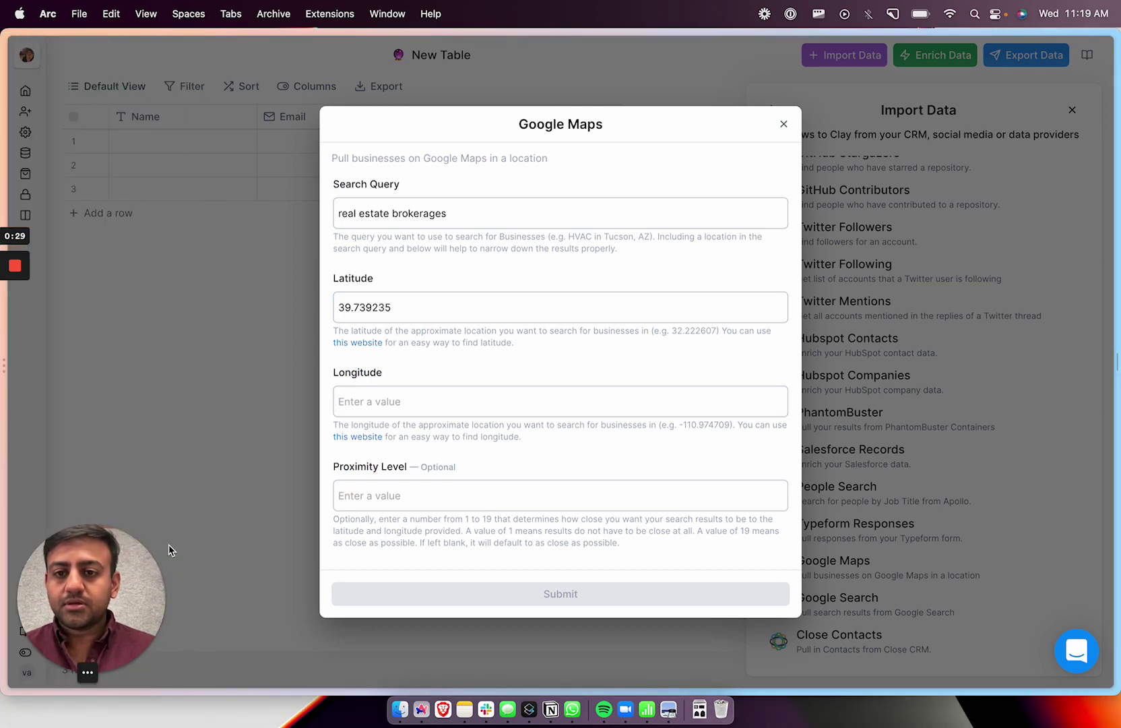
{"action": "mouse_move", "coordinate": [6, 512]}
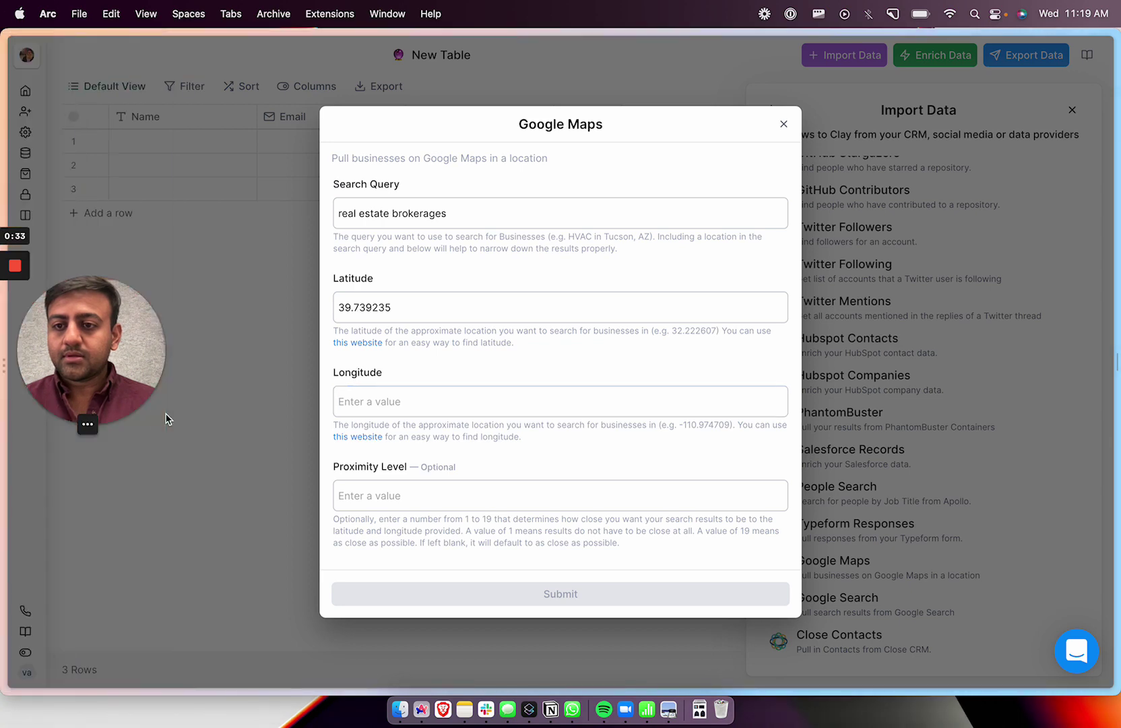
{"action": "left_click_drag", "start_coordinate": [108, 412], "coordinate": [254, 311]}
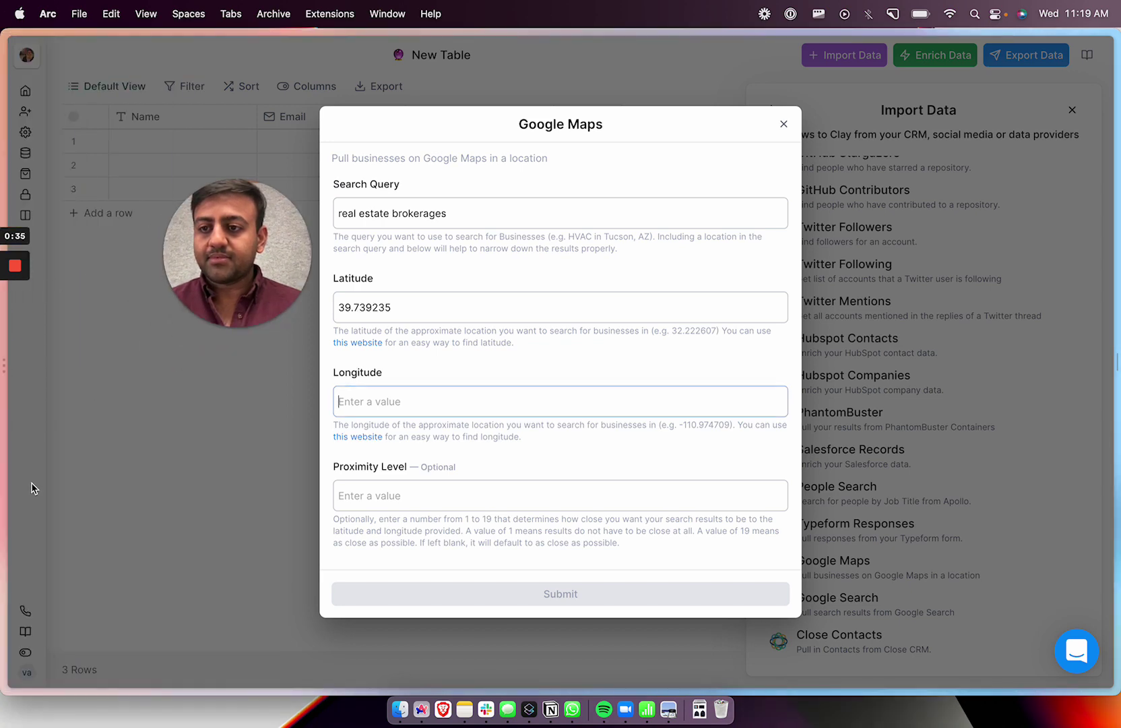
{"action": "mouse_move", "coordinate": [41, 462]}
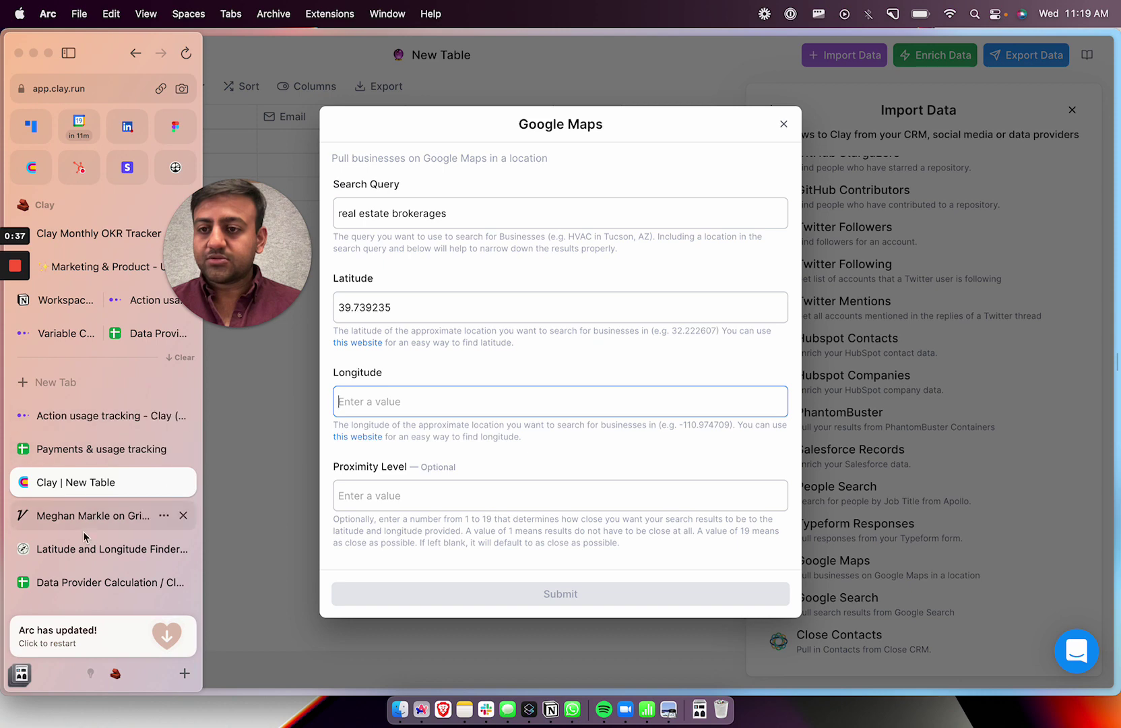
{"action": "left_click", "coordinate": [86, 550]}
{"action": "key", "text": "Tab"}
{"action": "key", "text": "super+c"}
{"action": "mouse_move", "coordinate": [5, 485]}
{"action": "left_click", "coordinate": [73, 488]}
{"action": "key", "text": "super+v"}
{"action": "left_click", "coordinate": [449, 592]}
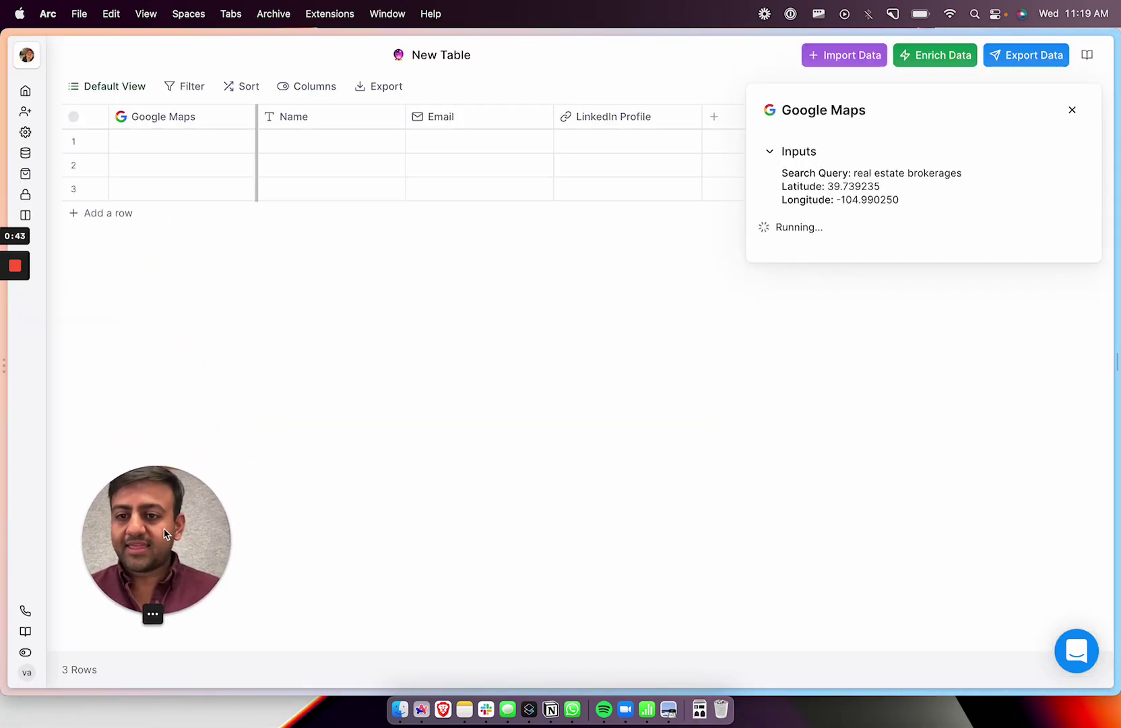
- Delete the three empty rows 1-3 from the imported table
{"action": "left_click_drag", "start_coordinate": [150, 585], "coordinate": [85, 606]}
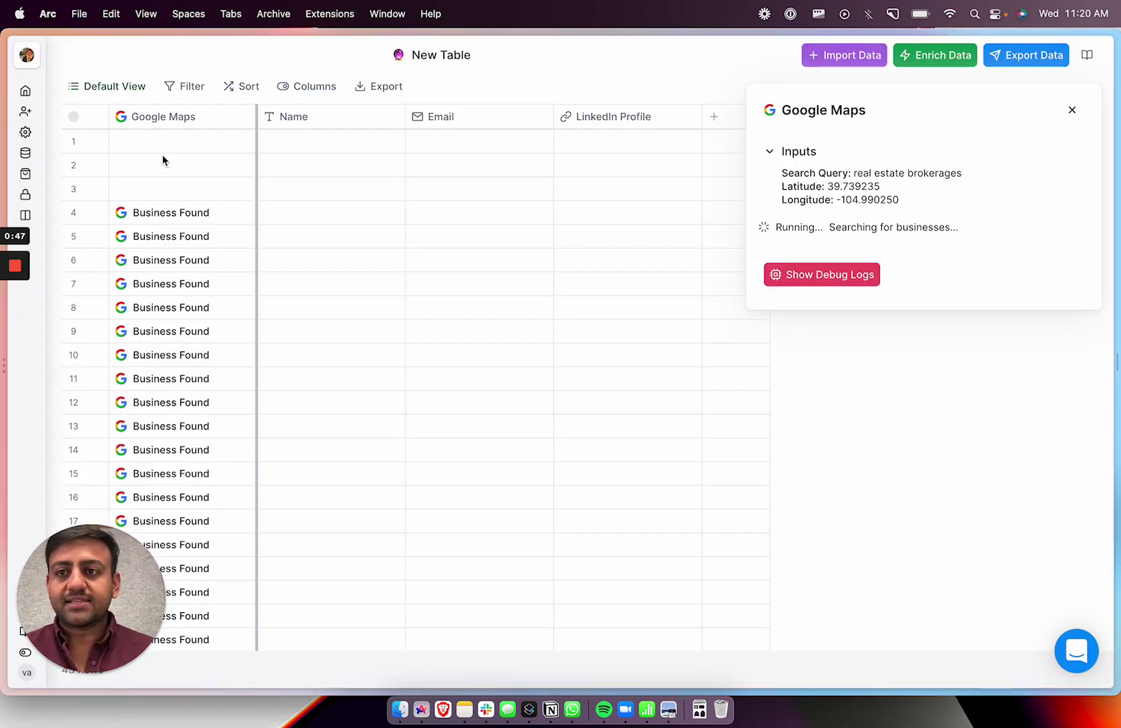
{"action": "left_click_drag", "start_coordinate": [162, 141], "coordinate": [162, 195]}
{"action": "right_click", "coordinate": [162, 195]}
{"action": "left_click", "coordinate": [192, 206]}
- Delete the Email and LinkedIn Profile columns
{"action": "left_click", "coordinate": [431, 121]}
{"action": "left_click", "coordinate": [465, 388]}
{"action": "left_click", "coordinate": [470, 125]}
{"action": "left_click", "coordinate": [465, 389]}
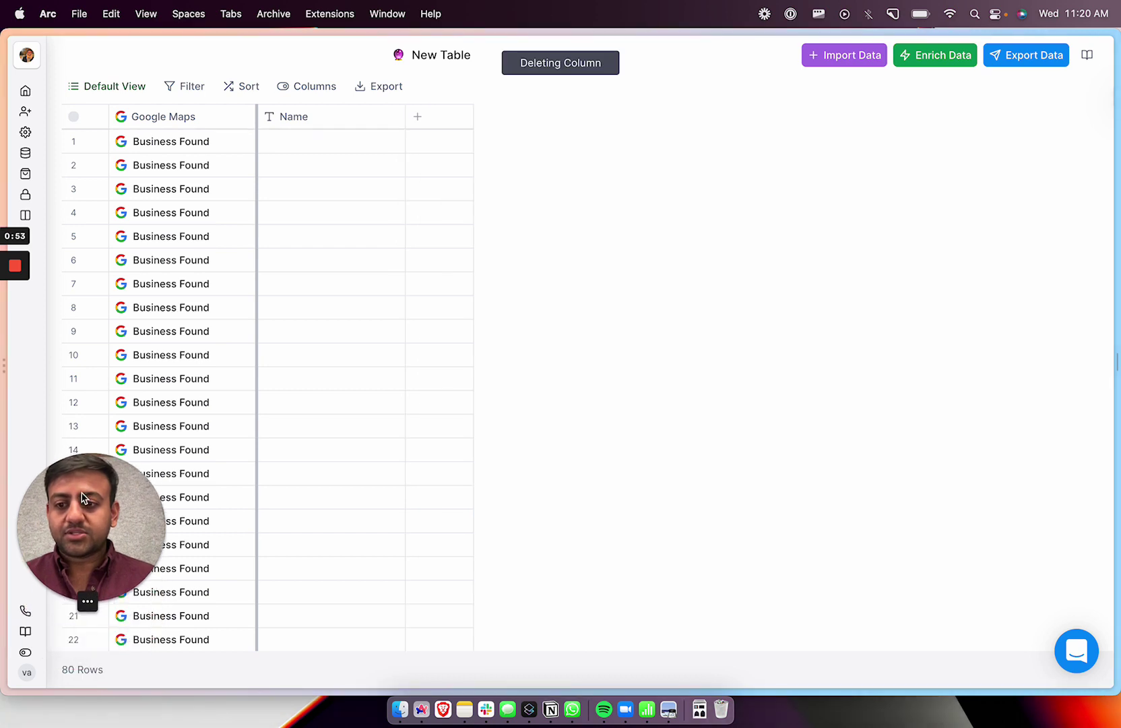
{"action": "left_click_drag", "start_coordinate": [92, 500], "coordinate": [93, 579]}
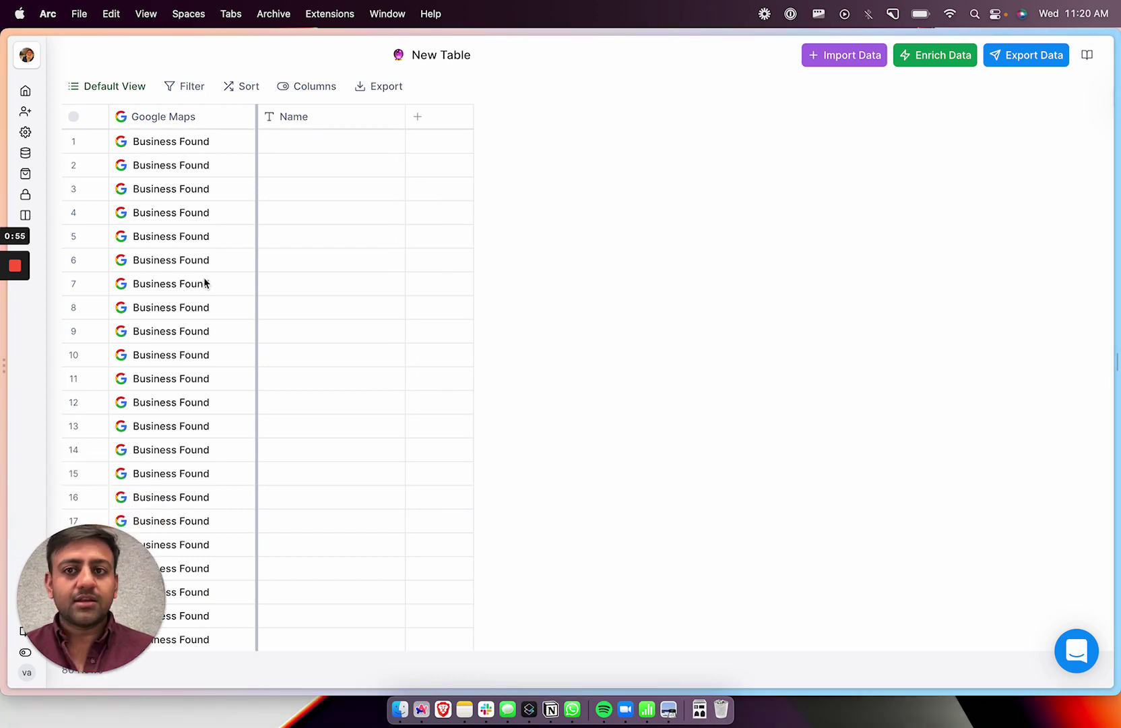
- Map the first business's Maps title into the Name column
{"action": "left_click", "coordinate": [183, 142]}
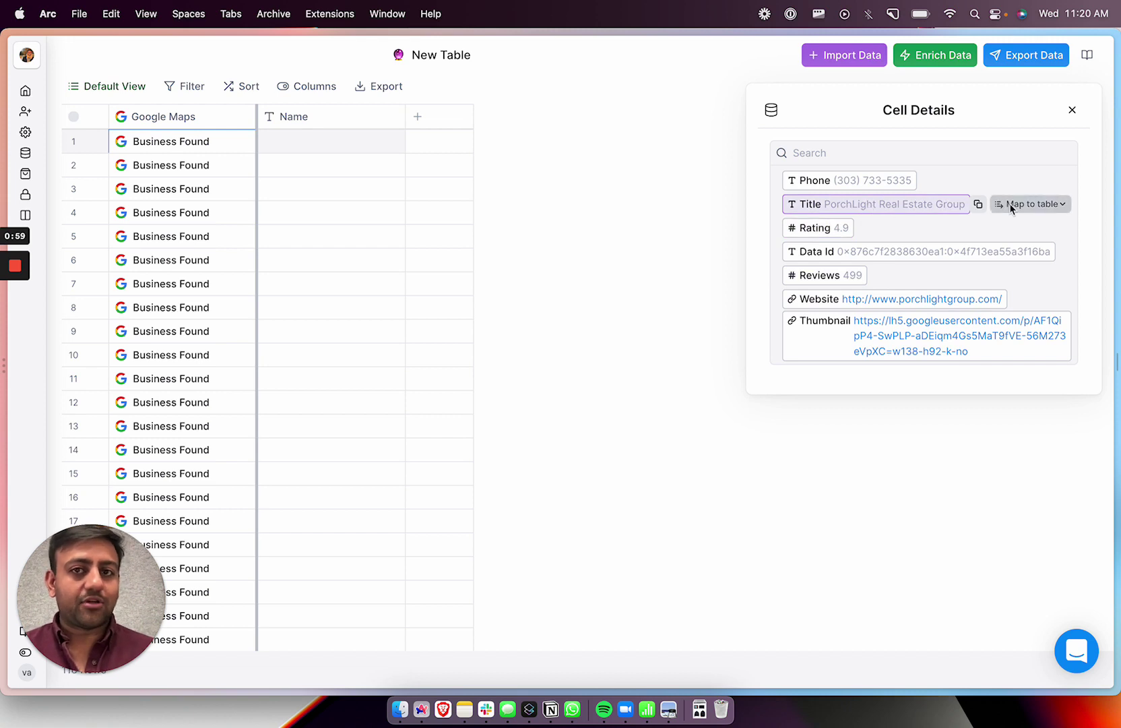
{"action": "left_click", "coordinate": [1012, 204]}
{"action": "left_click", "coordinate": [965, 281]}
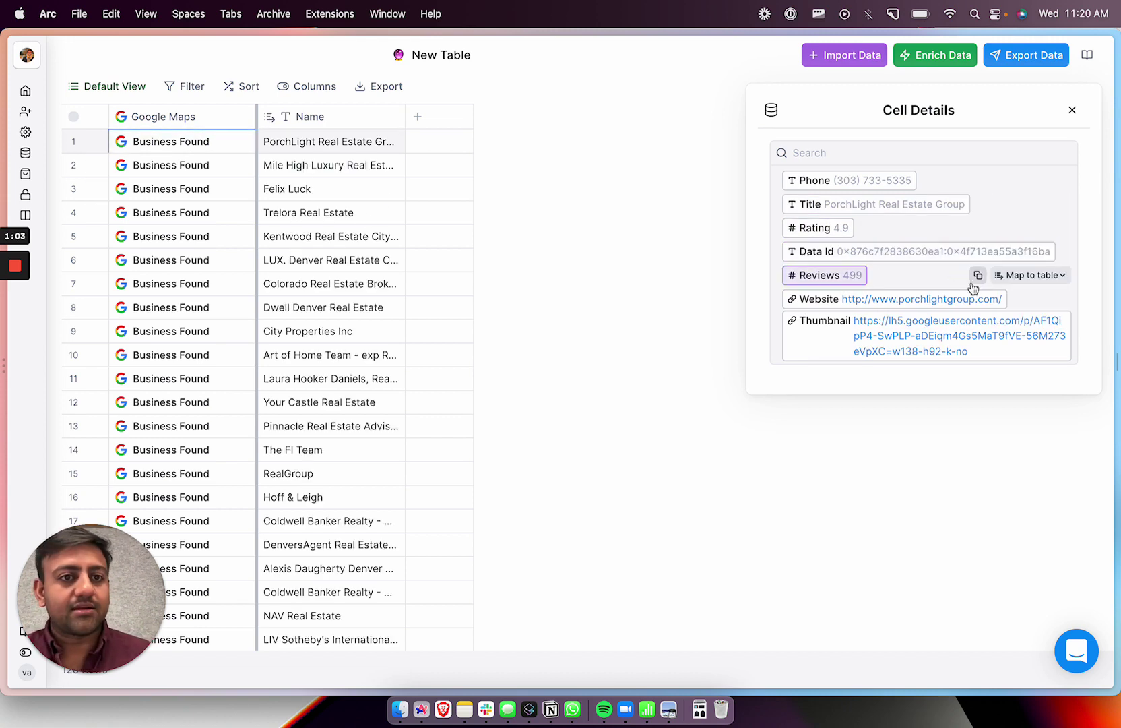
- Create new Phone, Rating, Reviews and Website columns from the Maps data
{"action": "left_click", "coordinate": [1049, 188]}
{"action": "left_click", "coordinate": [987, 289]}
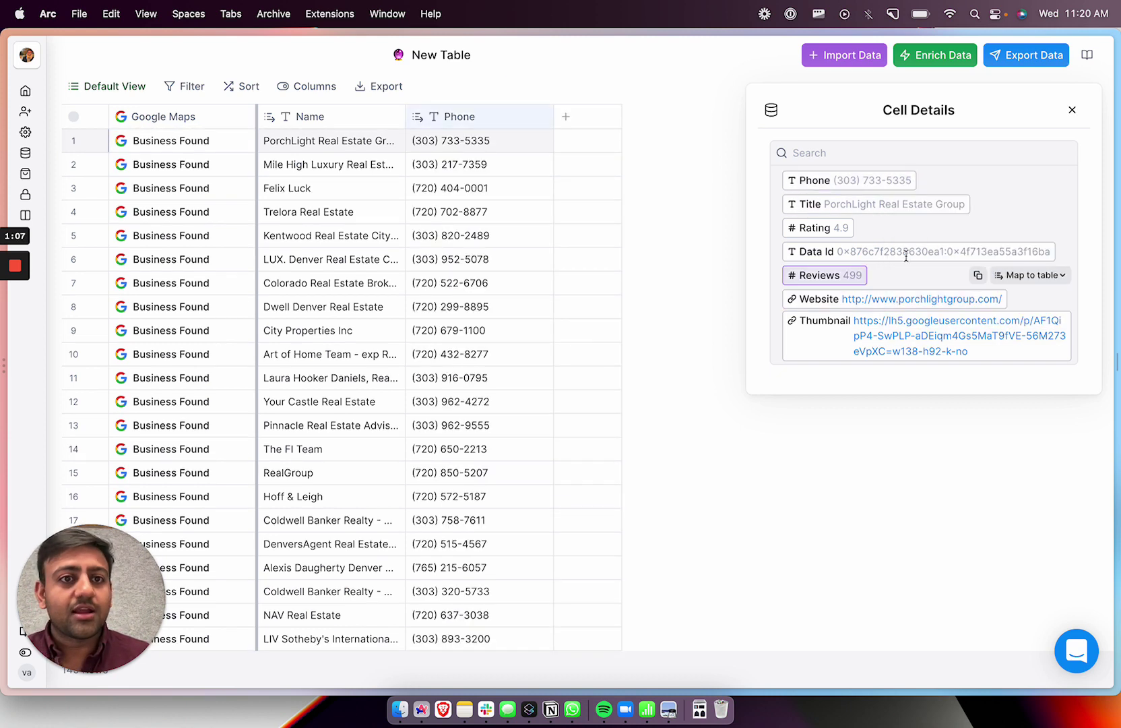
{"action": "left_click", "coordinate": [1031, 228]}
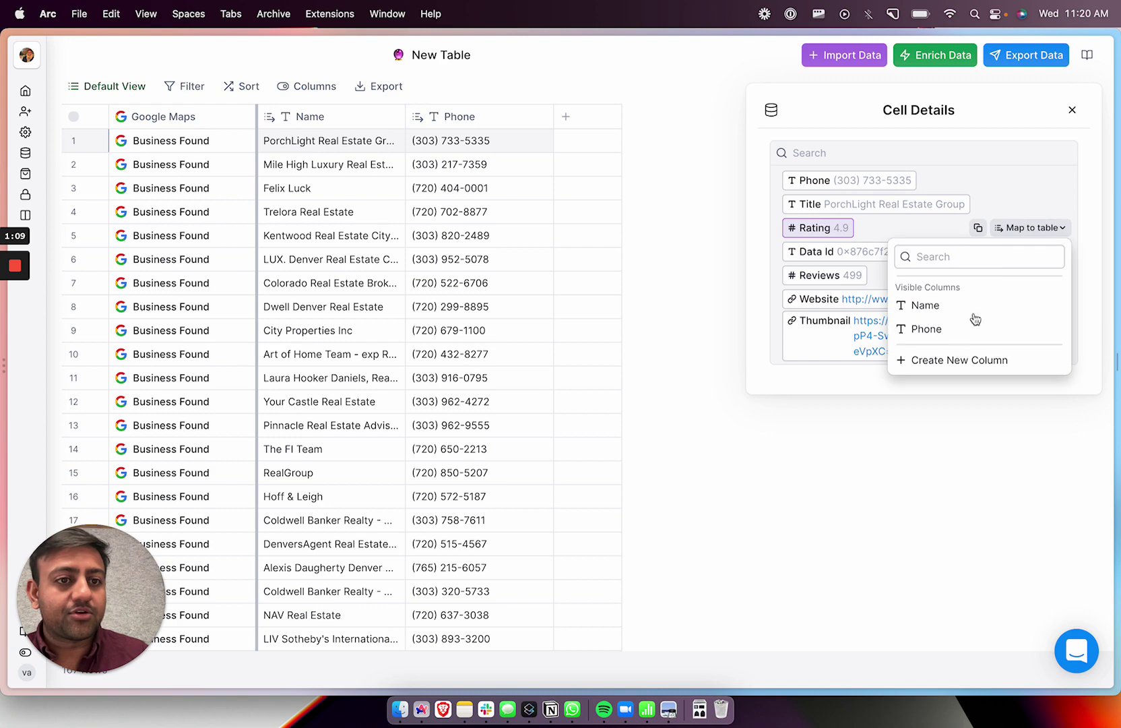
{"action": "left_click", "coordinate": [963, 361]}
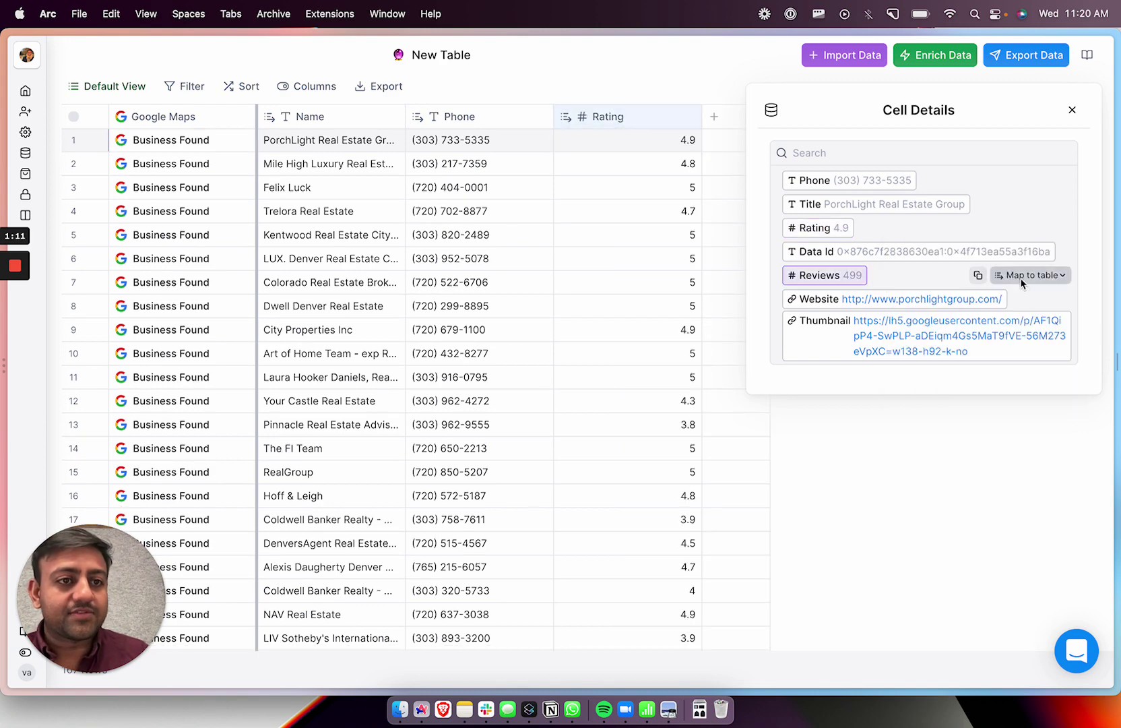
{"action": "left_click", "coordinate": [1031, 275]}
{"action": "left_click", "coordinate": [967, 431]}
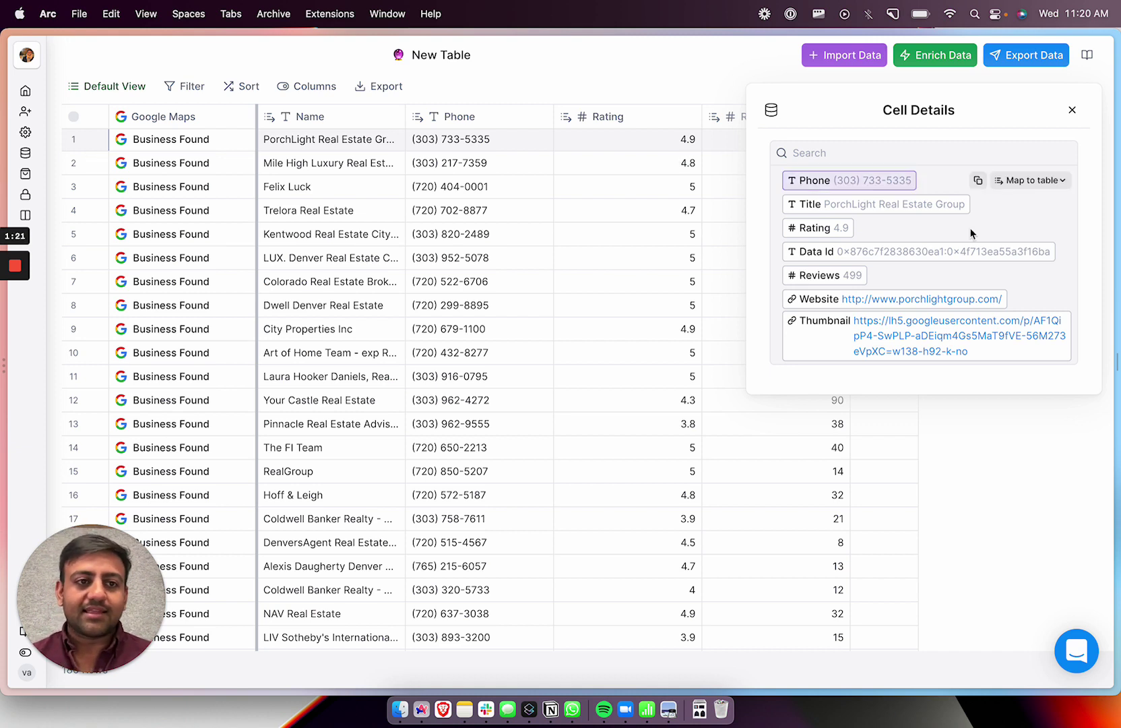
{"action": "left_click", "coordinate": [1044, 299]}
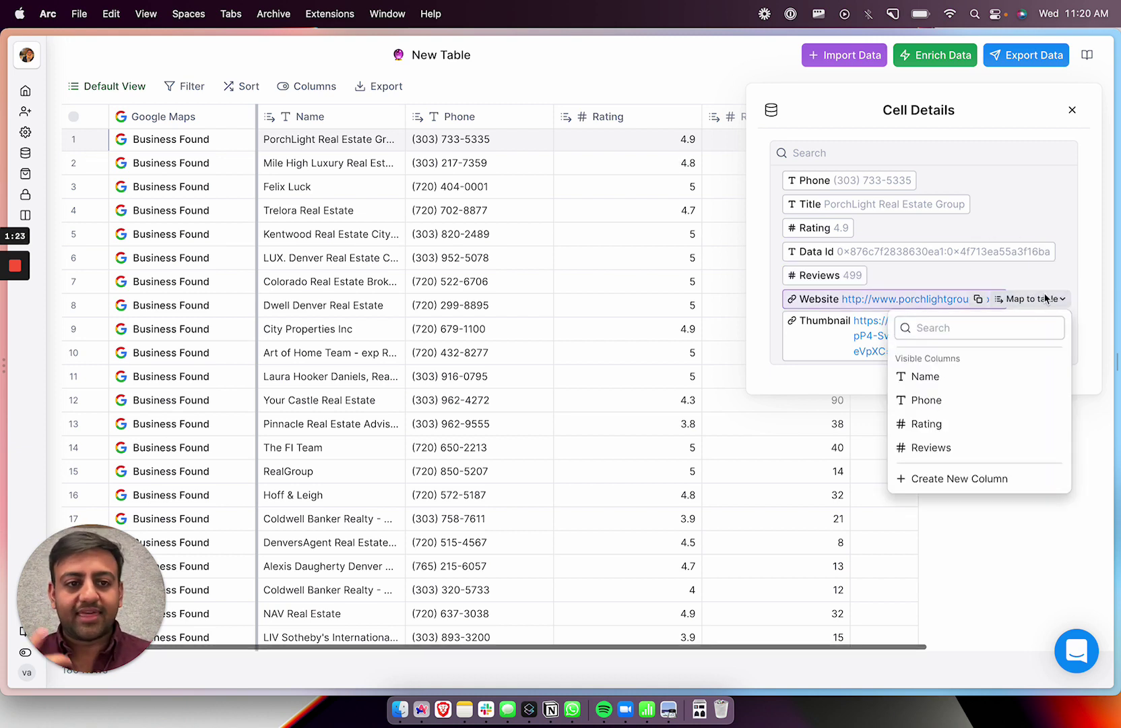
{"action": "left_click", "coordinate": [949, 475]}
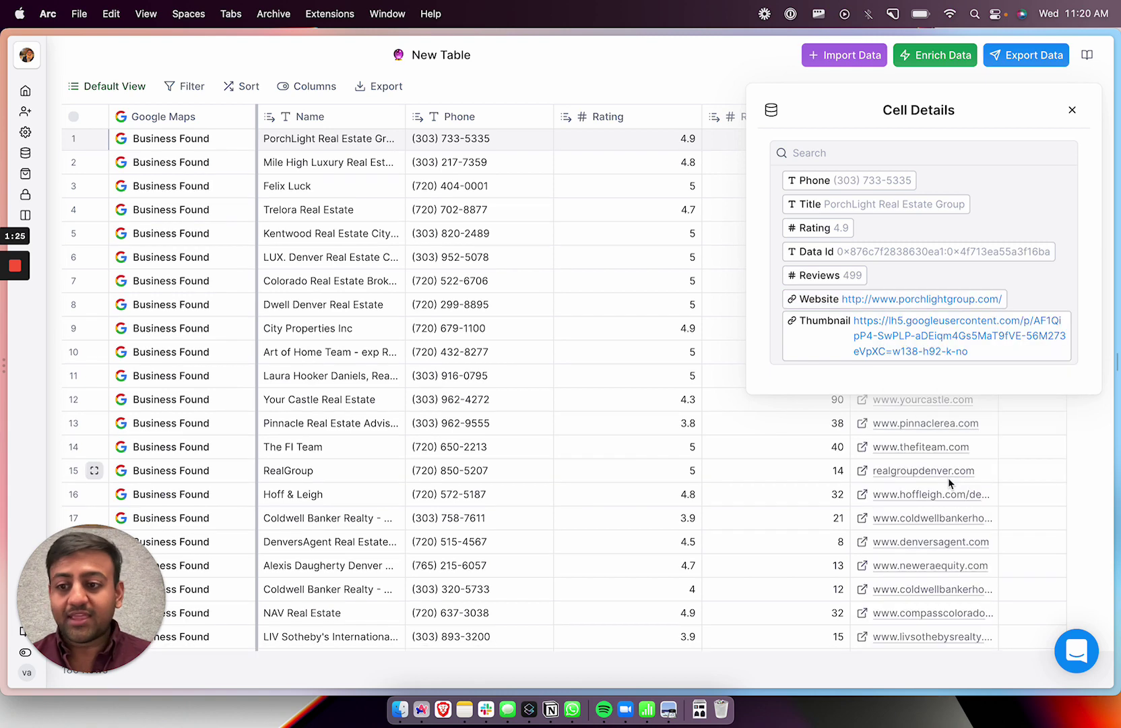
- Close the business details, review the table, and bring up the Enrich Data list
{"action": "left_click", "coordinate": [1072, 109]}
{"action": "scroll", "coordinate": [781, 378], "scroll_direction": "right", "scroll_amount": 3}
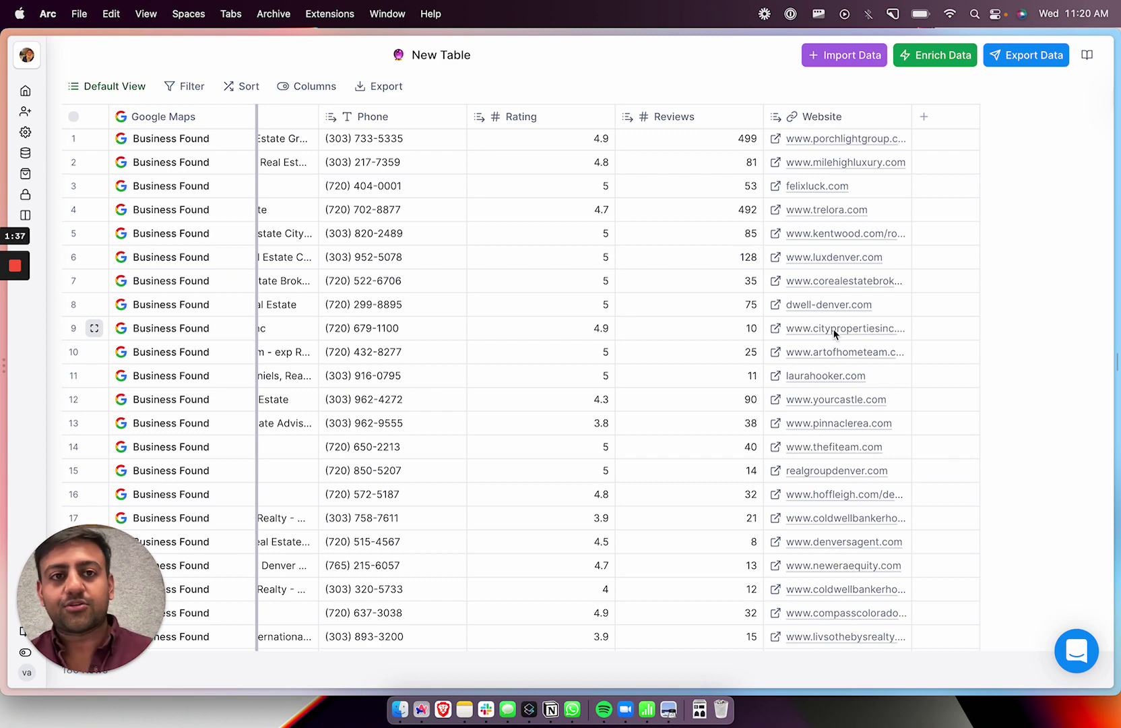
{"action": "scroll", "coordinate": [778, 281], "scroll_direction": "left", "scroll_amount": 3}
{"action": "scroll", "coordinate": [778, 280], "scroll_direction": "right", "scroll_amount": 3}
{"action": "scroll", "coordinate": [580, 310], "scroll_direction": "left", "scroll_amount": 3}
{"action": "scroll", "coordinate": [586, 295], "scroll_direction": "down", "scroll_amount": 20}
{"action": "scroll", "coordinate": [310, 387], "scroll_direction": "down", "scroll_amount": 8}
{"action": "scroll", "coordinate": [309, 388], "scroll_direction": "up", "scroll_amount": 20}
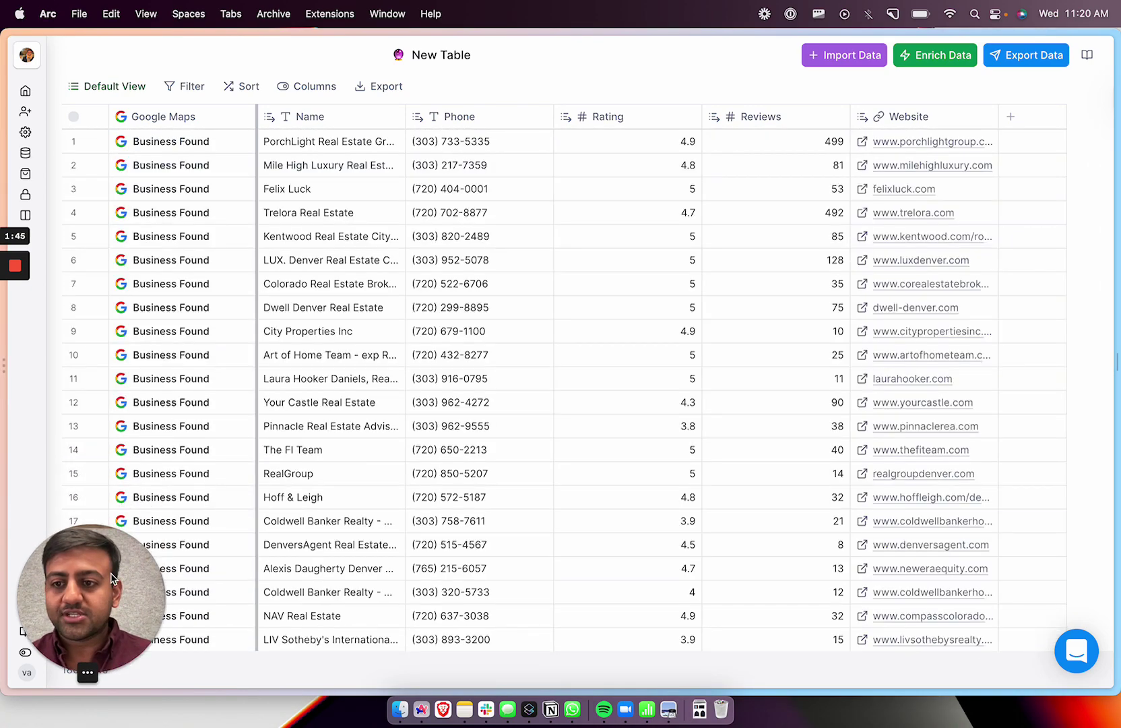
{"action": "left_click", "coordinate": [937, 55]}
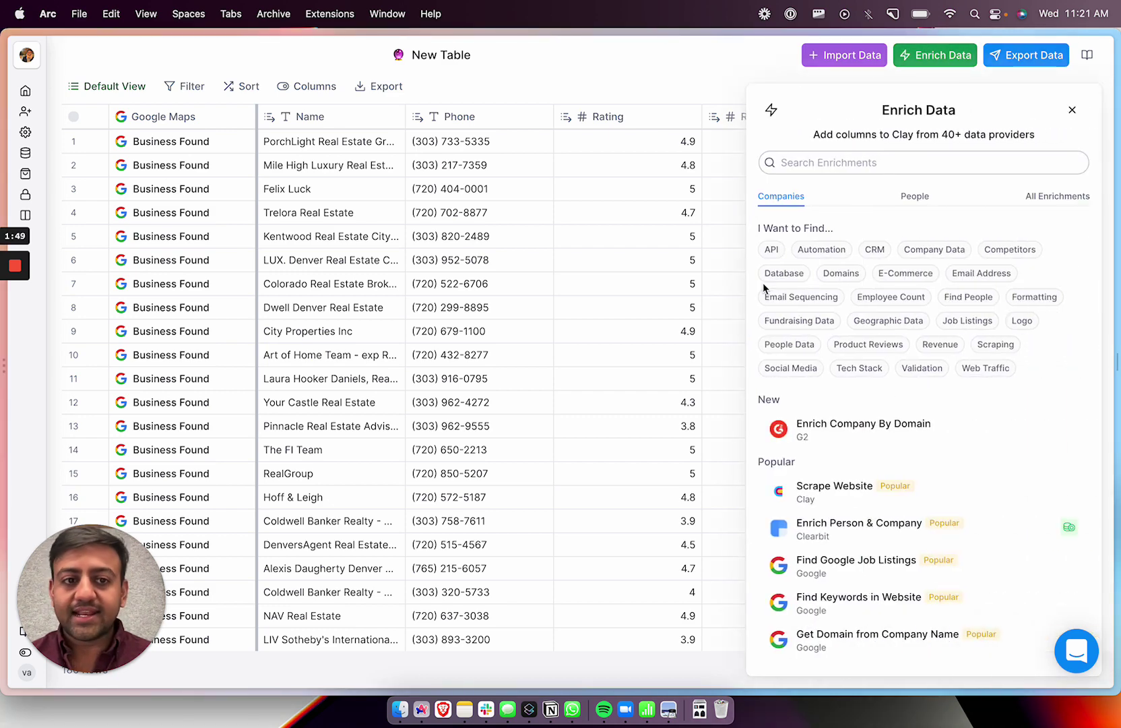
- Find 'scrape' among the enrichments and add a Scrape Website column
{"action": "left_click", "coordinate": [916, 161]}
{"action": "type", "text": "scrape"}
{"action": "left_click", "coordinate": [877, 222]}
- Set the Website column as the URL to scrape, save, and run it on all 100 rows
{"action": "left_click", "coordinate": [841, 204]}
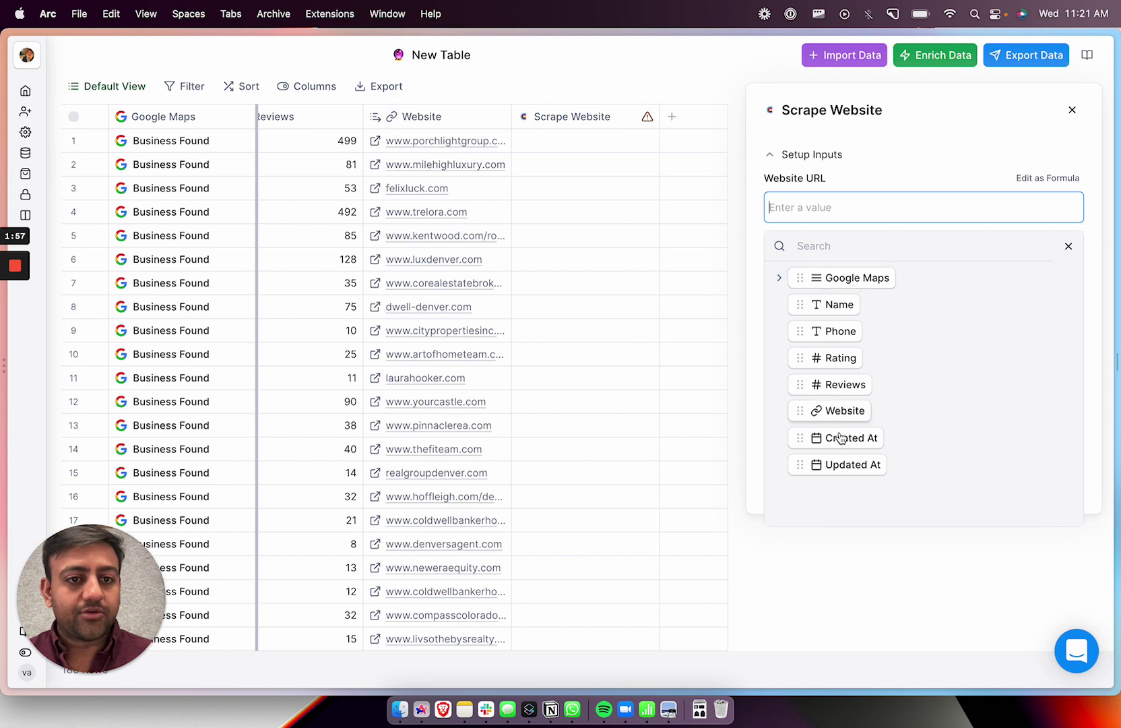
{"action": "left_click", "coordinate": [840, 411]}
{"action": "left_click", "coordinate": [1069, 247]}
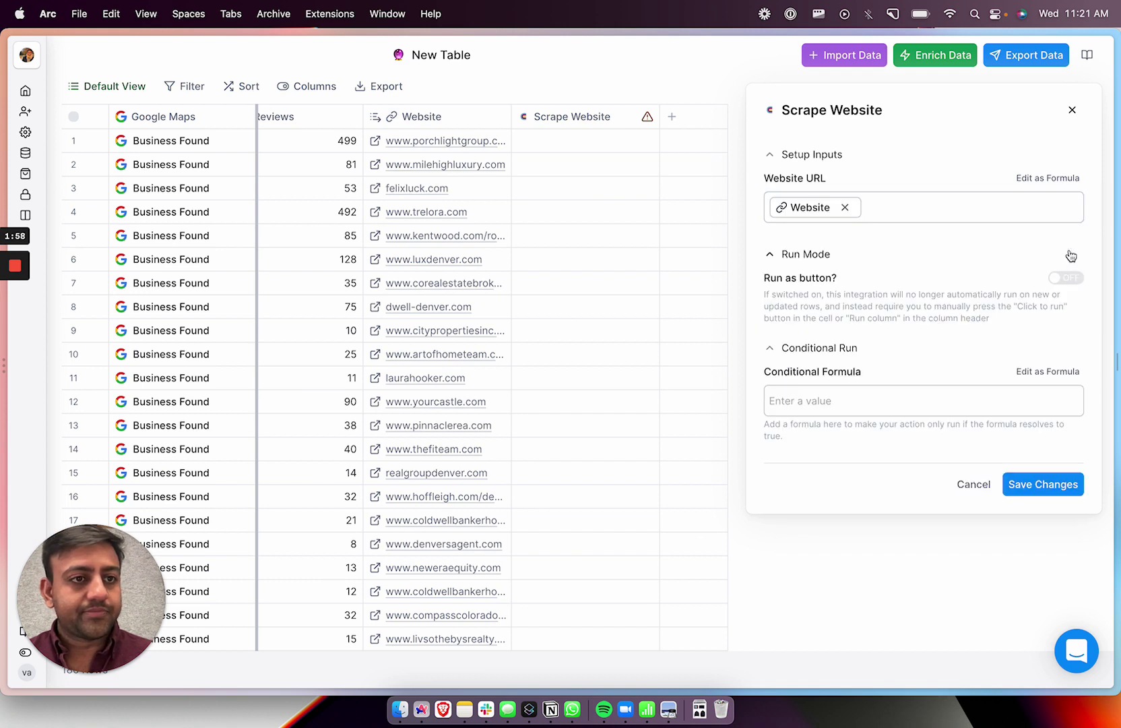
{"action": "left_click", "coordinate": [1047, 497]}
{"action": "left_click", "coordinate": [644, 116]}
{"action": "left_click", "coordinate": [580, 167]}
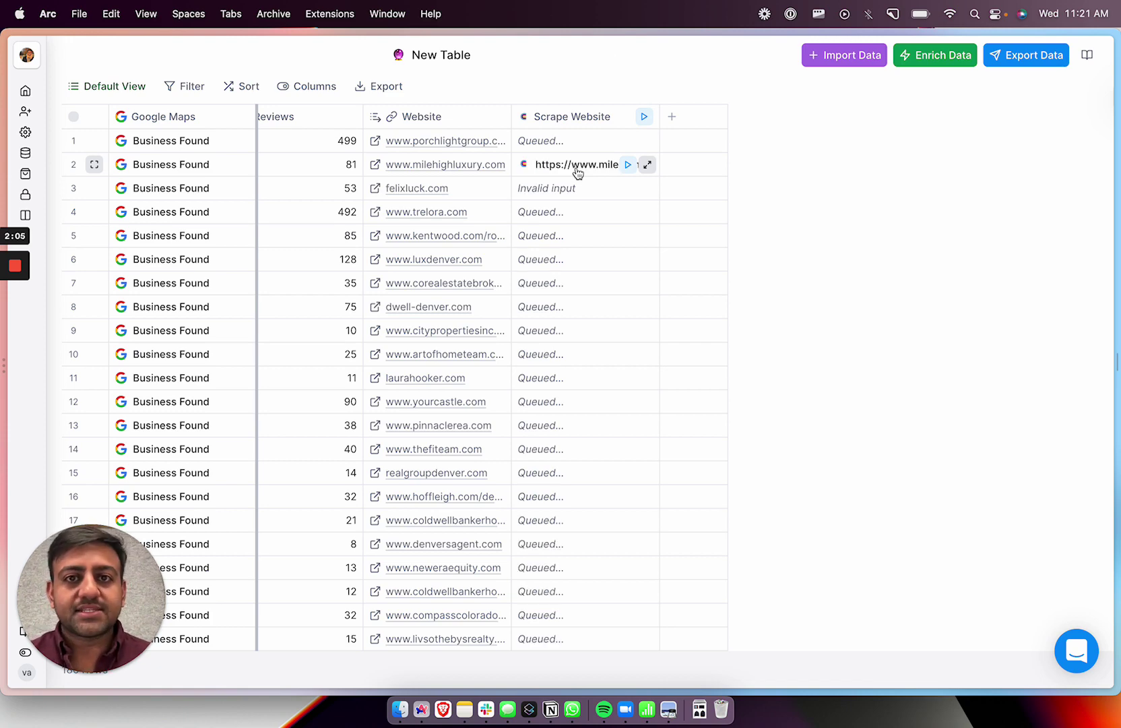
- Map row 2's two scraped email addresses into new columns 0 and 1
{"action": "left_click", "coordinate": [646, 165]}
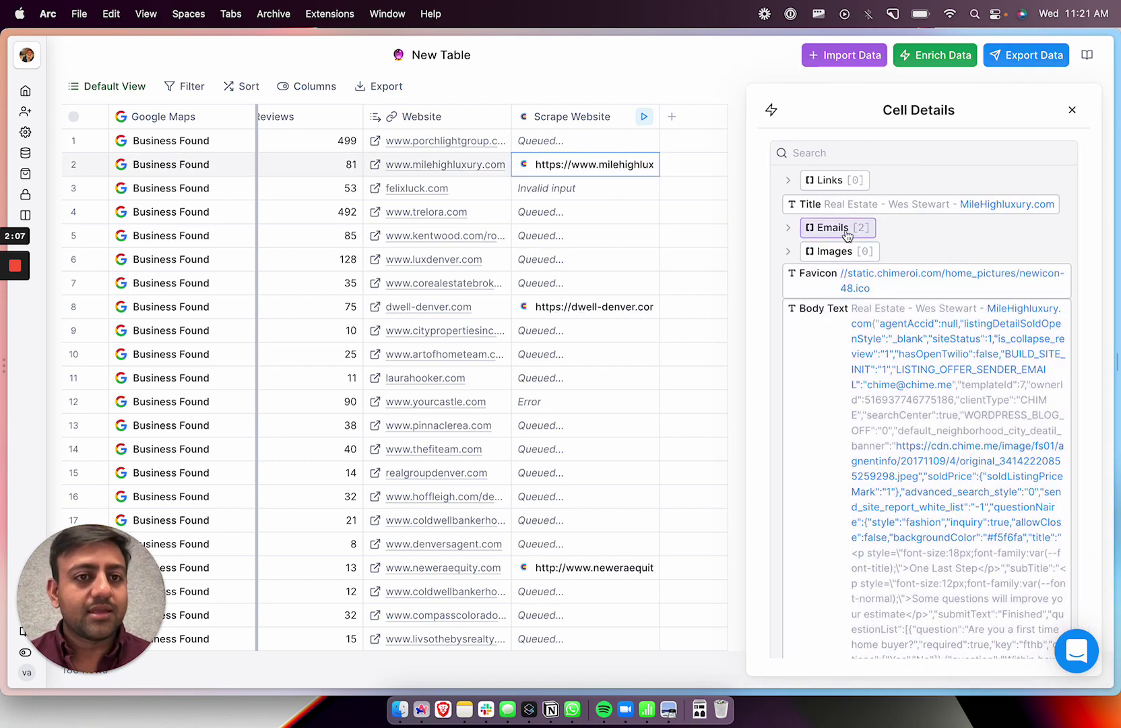
{"action": "left_click", "coordinate": [834, 227]}
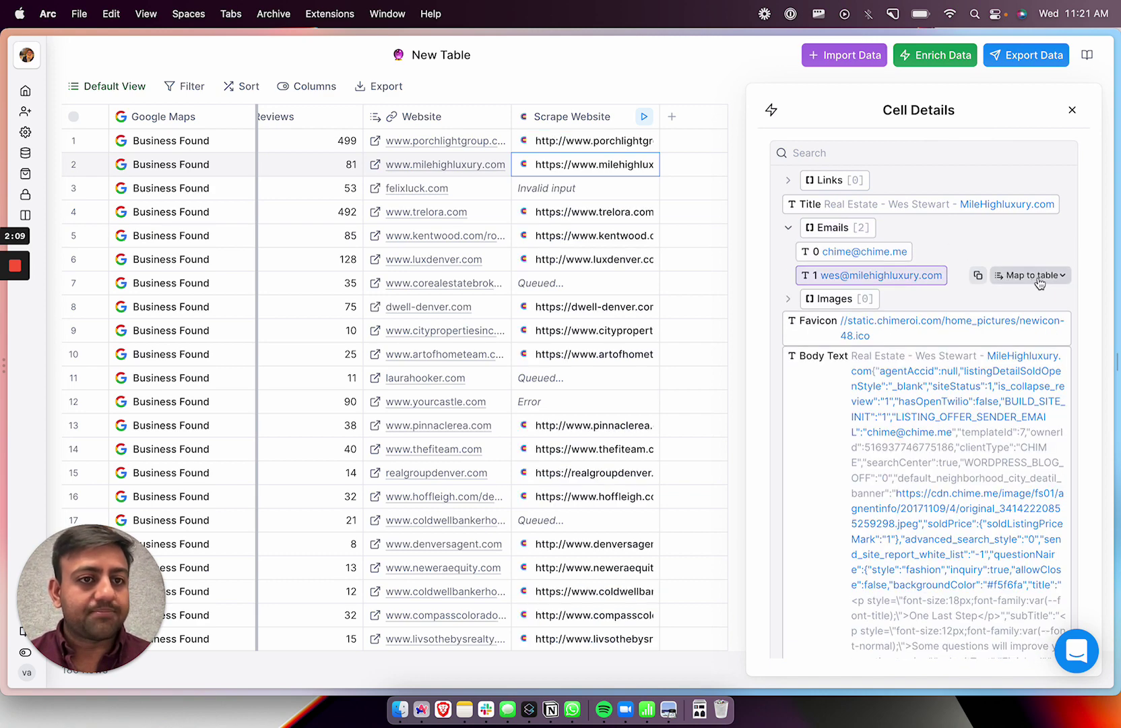
{"action": "left_click", "coordinate": [1034, 251]}
{"action": "left_click", "coordinate": [961, 454]}
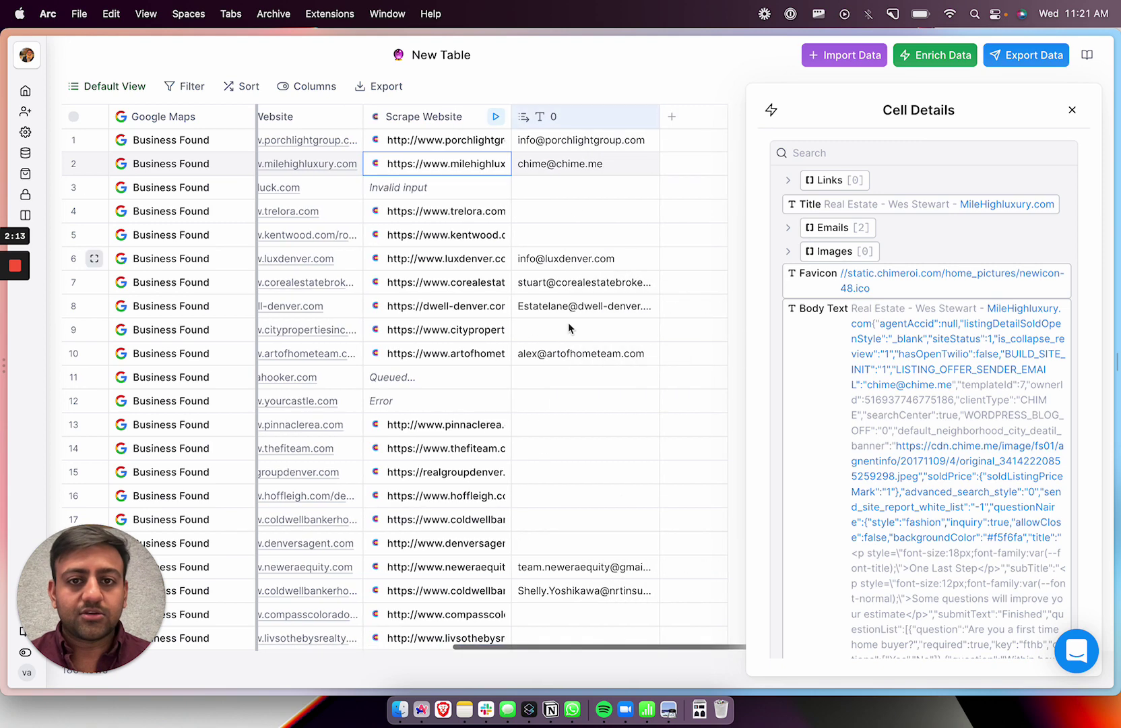
{"action": "left_click", "coordinate": [834, 228]}
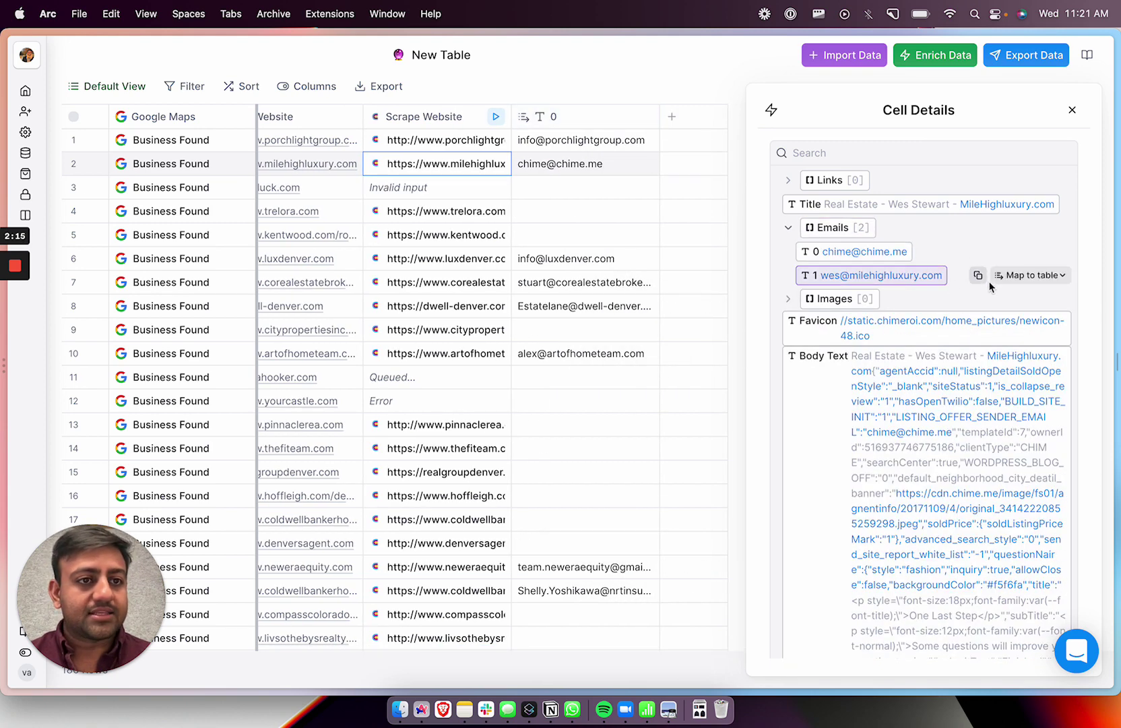
{"action": "left_click", "coordinate": [1017, 275]}
{"action": "left_click", "coordinate": [959, 502]}
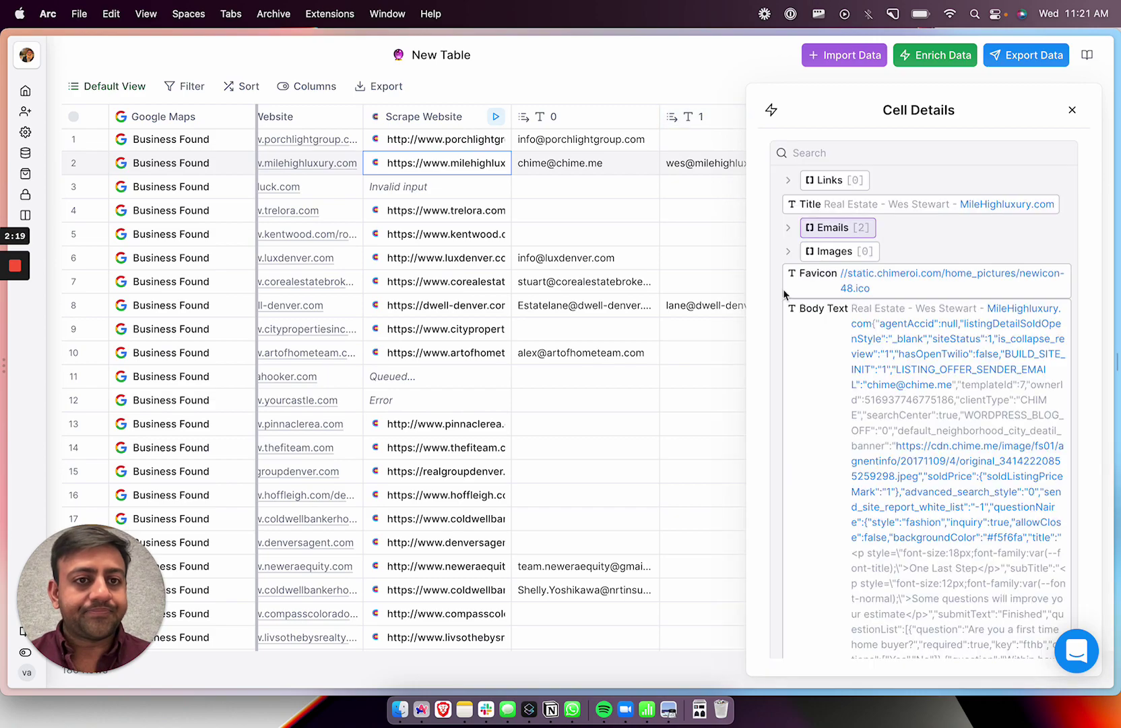
- Browse the scraped social links and phone numbers, then close the cell details
{"action": "scroll", "coordinate": [797, 270], "scroll_direction": "down", "scroll_amount": 15}
{"action": "scroll", "coordinate": [797, 245], "scroll_direction": "down", "scroll_amount": 10}
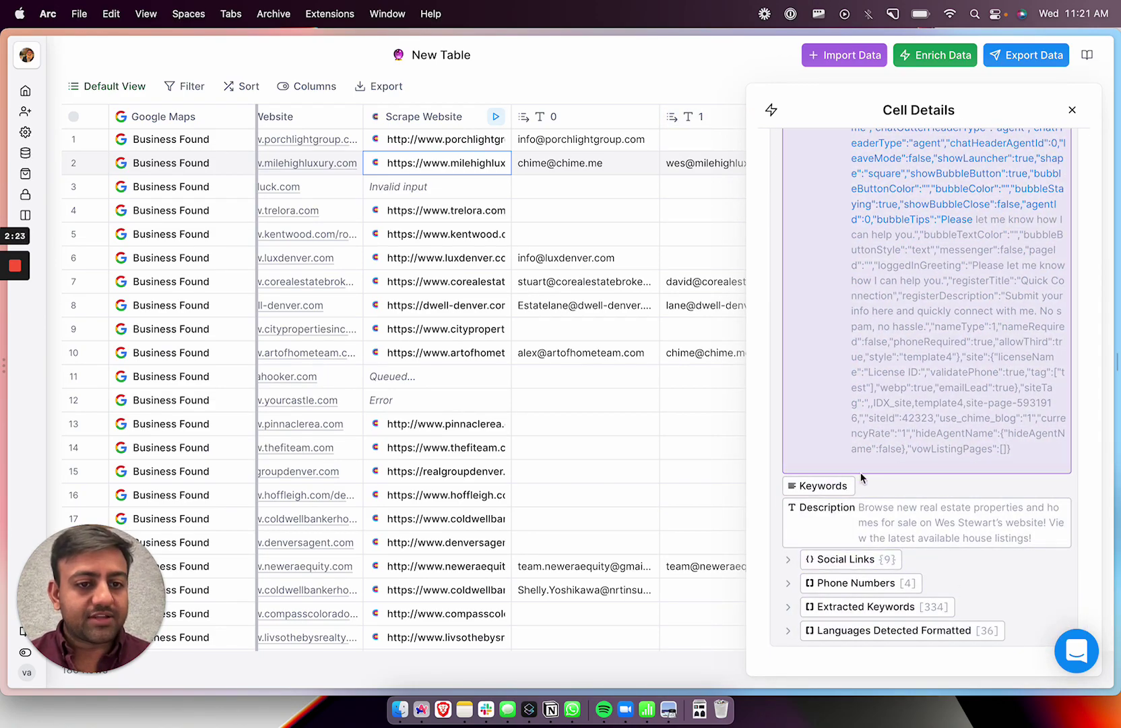
{"action": "left_click", "coordinate": [842, 559]}
{"action": "scroll", "coordinate": [878, 543], "scroll_direction": "down", "scroll_amount": 3}
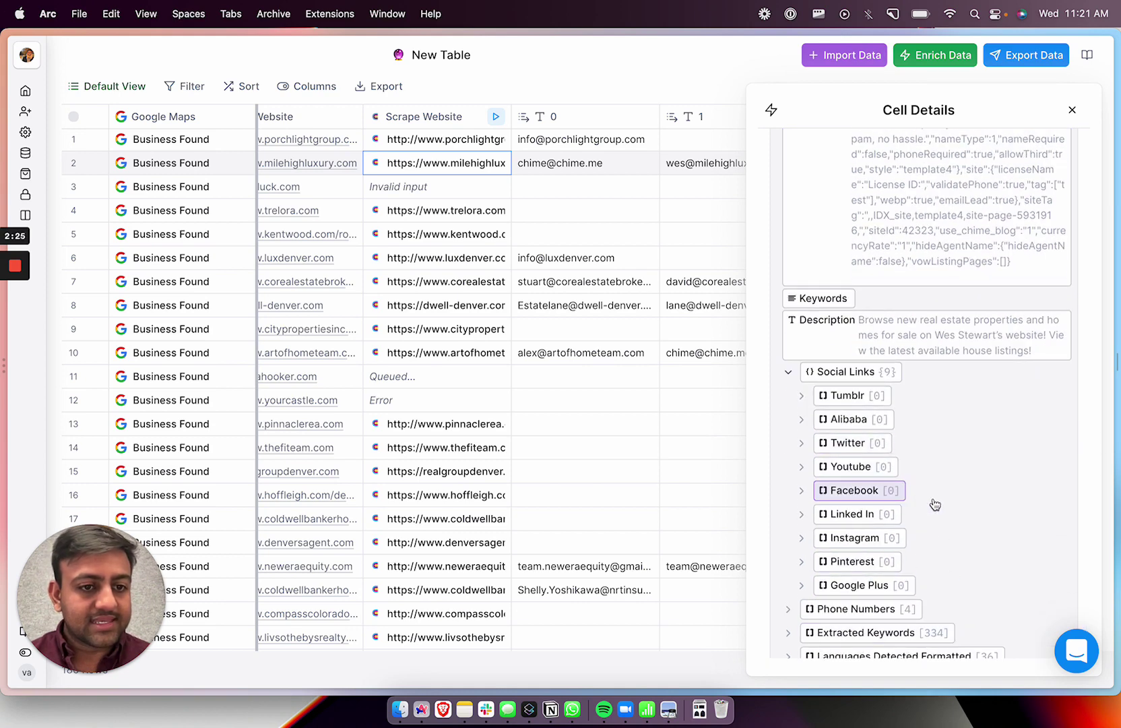
{"action": "scroll", "coordinate": [931, 505], "scroll_direction": "down", "scroll_amount": 1}
{"action": "left_click", "coordinate": [869, 583]}
{"action": "scroll", "coordinate": [930, 559], "scroll_direction": "down", "scroll_amount": 2}
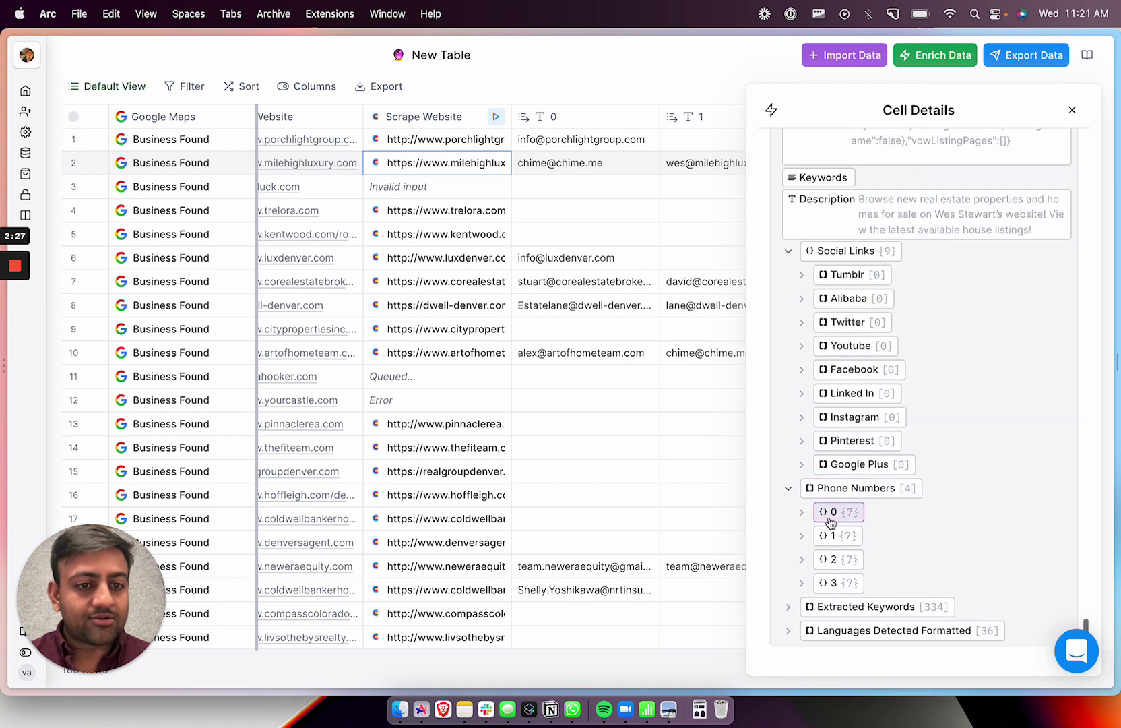
{"action": "left_click", "coordinate": [851, 535]}
{"action": "scroll", "coordinate": [903, 512], "scroll_direction": "down", "scroll_amount": 10}
{"action": "scroll", "coordinate": [943, 303], "scroll_direction": "up", "scroll_amount": 10}
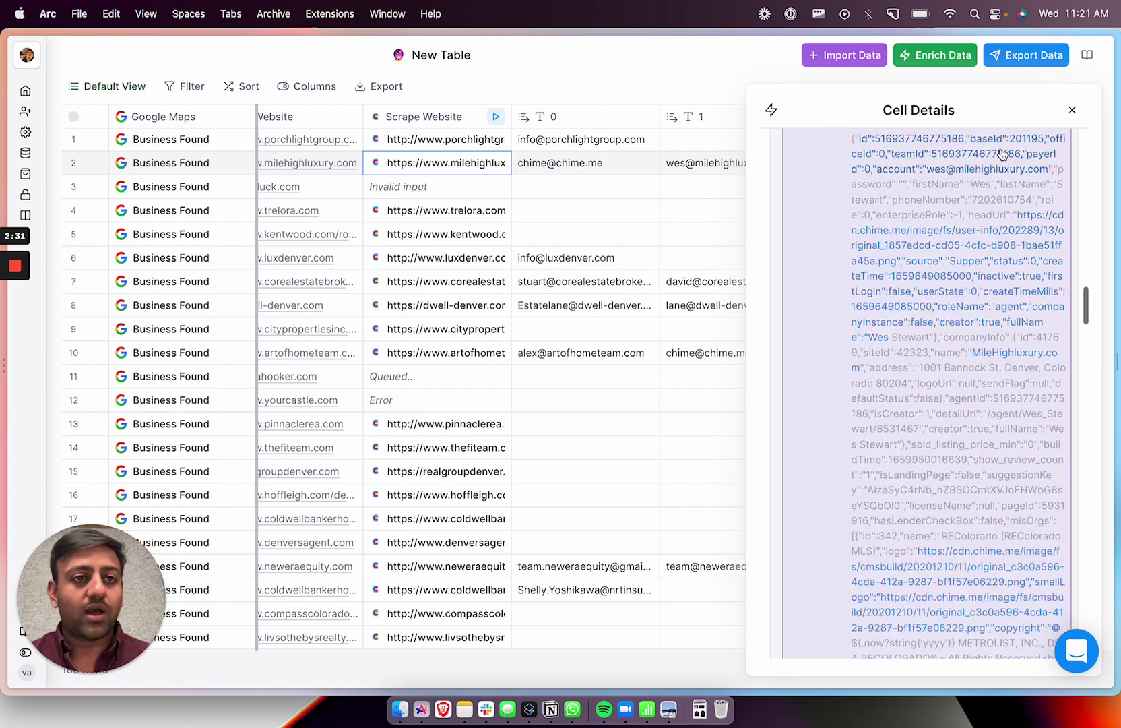
{"action": "left_click", "coordinate": [1072, 110]}
{"action": "scroll", "coordinate": [607, 301], "scroll_direction": "down", "scroll_amount": 10}
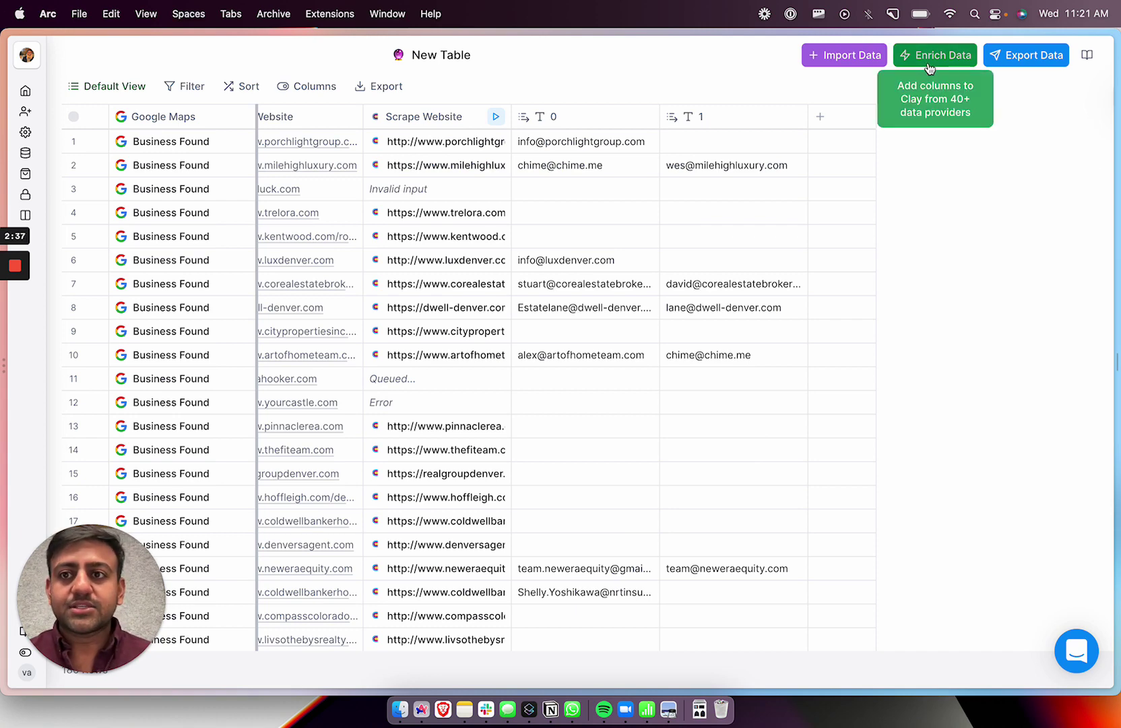
- Search the enrichments for 'enrich person from search' and pick it under People
{"action": "left_click", "coordinate": [932, 61]}
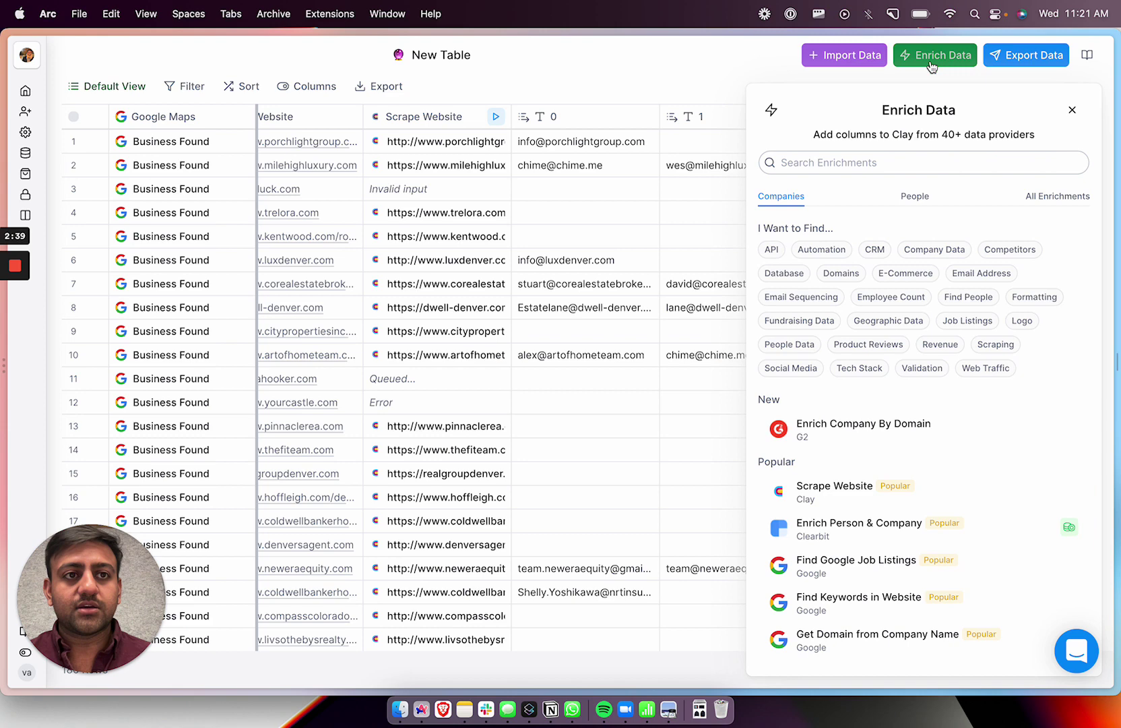
{"action": "left_click", "coordinate": [801, 163]}
{"action": "type", "text": "enrich "}
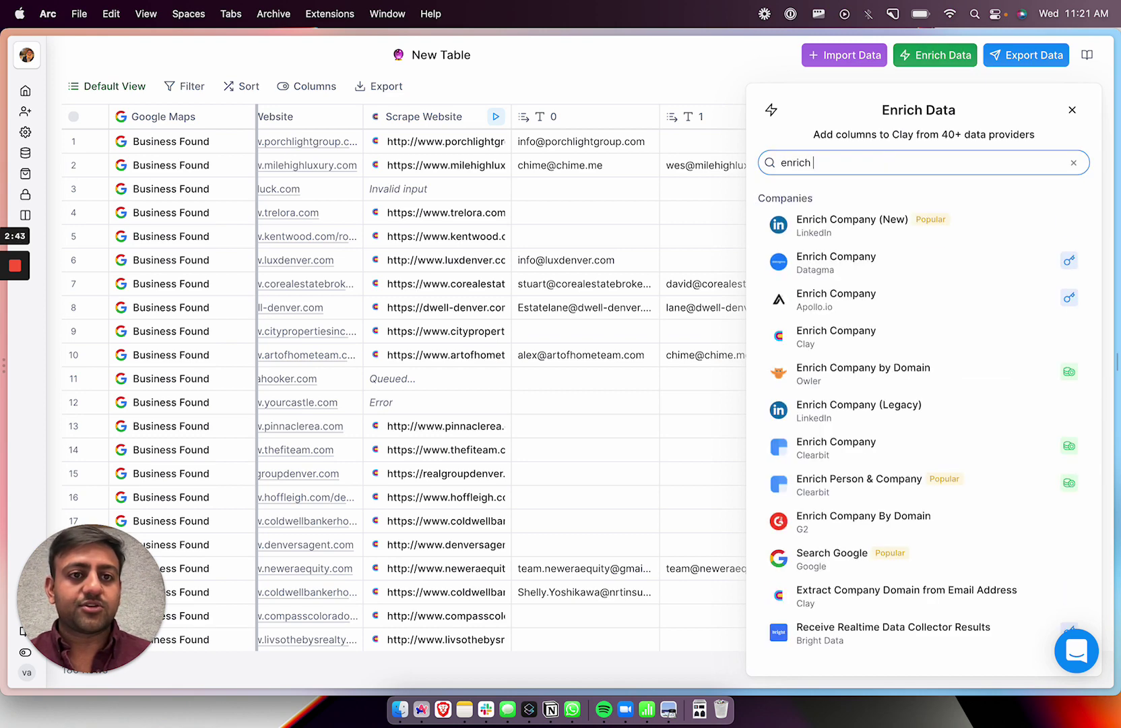
{"action": "type", "text": "person from"}
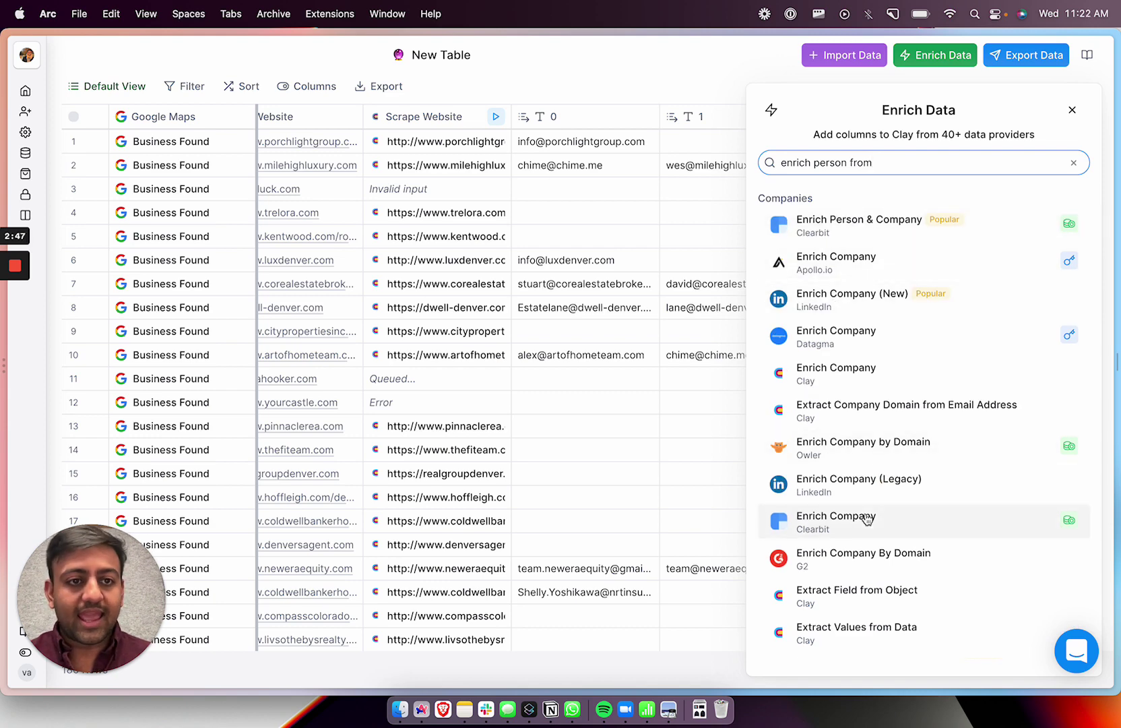
{"action": "type", "text": " search"}
{"action": "scroll", "coordinate": [925, 542], "scroll_direction": "down", "scroll_amount": 5}
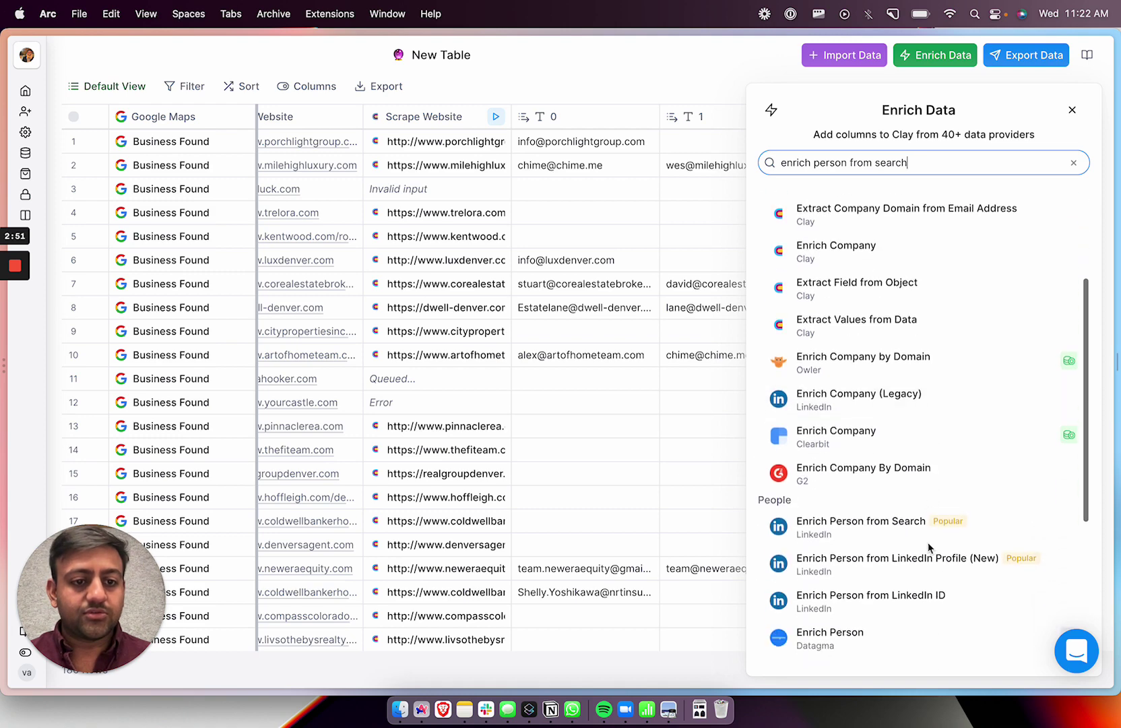
{"action": "left_click", "coordinate": [878, 539]}
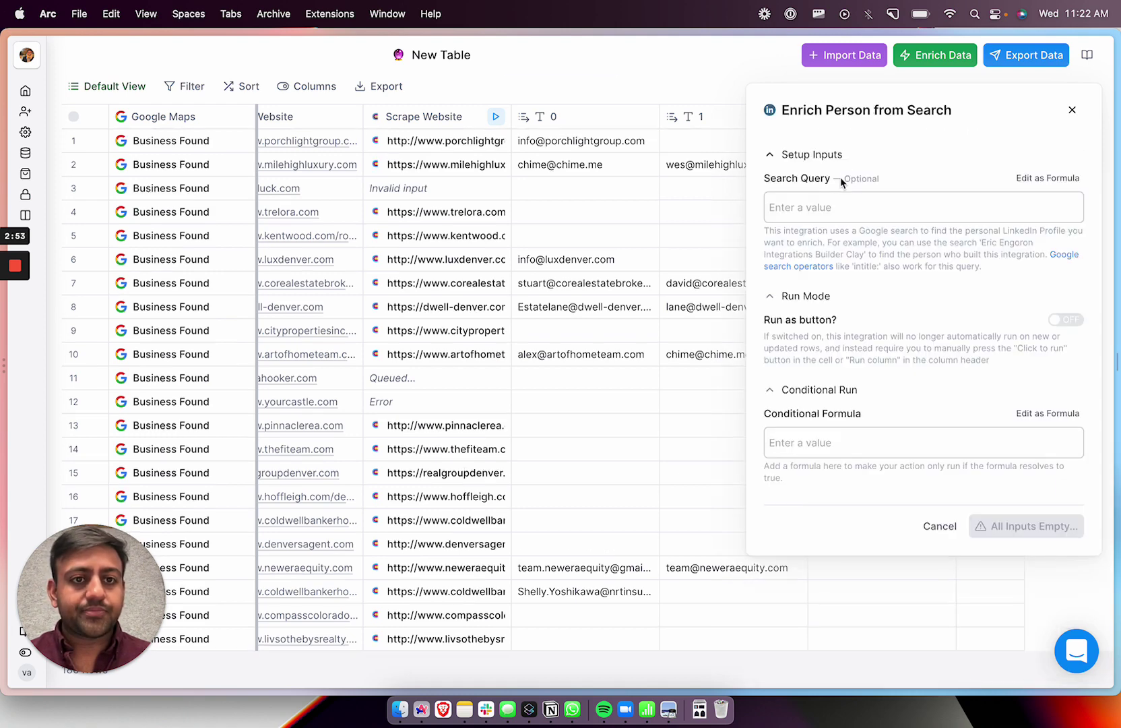
- Build the person search query from the Name column chip followed by "owner"
{"action": "left_click", "coordinate": [827, 213]}
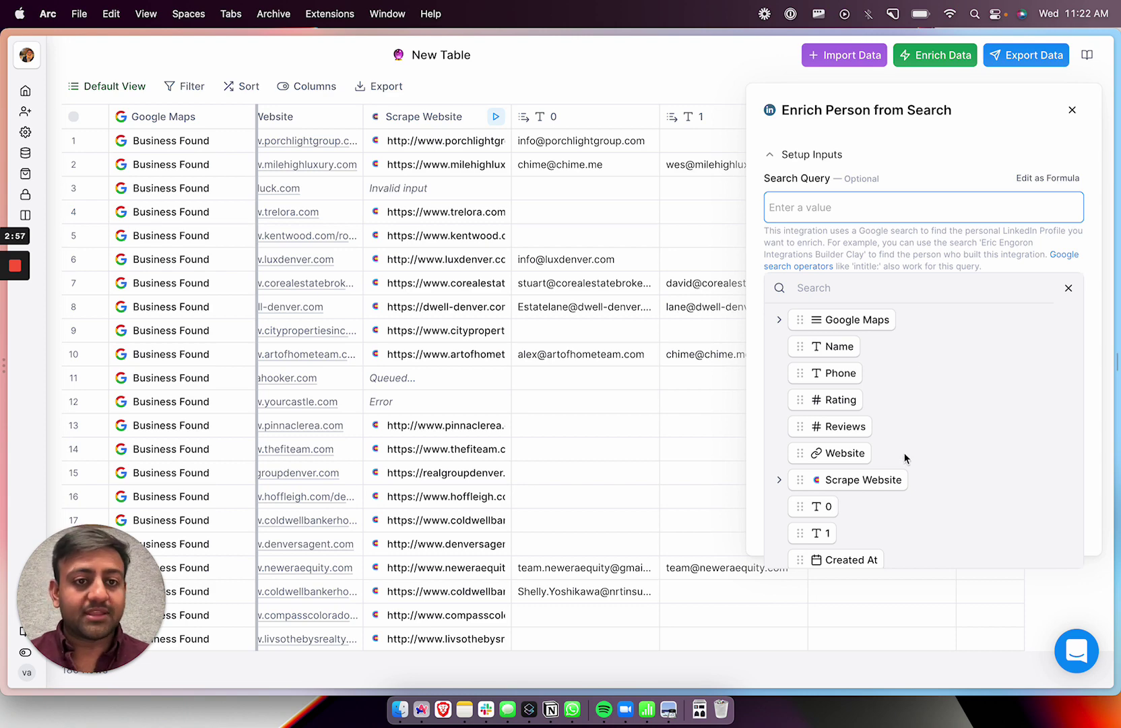
{"action": "left_click", "coordinate": [838, 355]}
{"action": "left_click", "coordinate": [637, 335]}
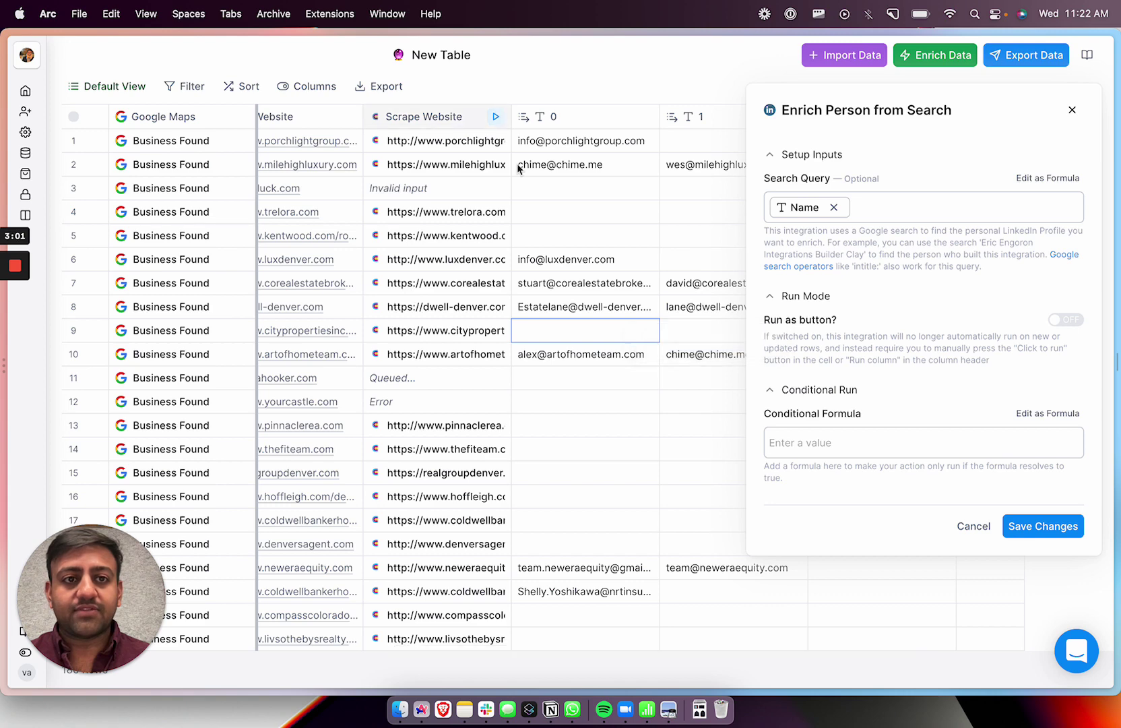
{"action": "scroll", "coordinate": [551, 270], "scroll_direction": "left", "scroll_amount": 10}
{"action": "left_click", "coordinate": [911, 213]}
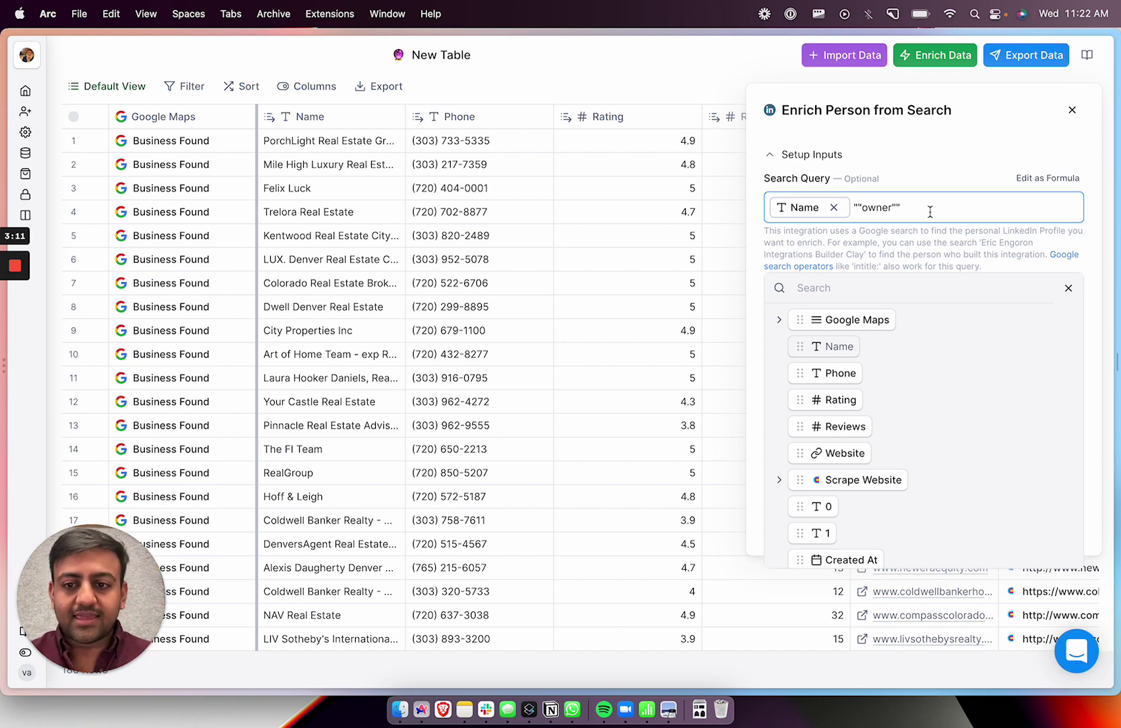
{"action": "left_click", "coordinate": [646, 75]}
- Test-search Google for porchlight real estate group "owner" on linkedin.com/in and open the top profile
{"action": "key", "text": "cmd+t"}
{"action": "type", "text": "porchlight real estate group"}
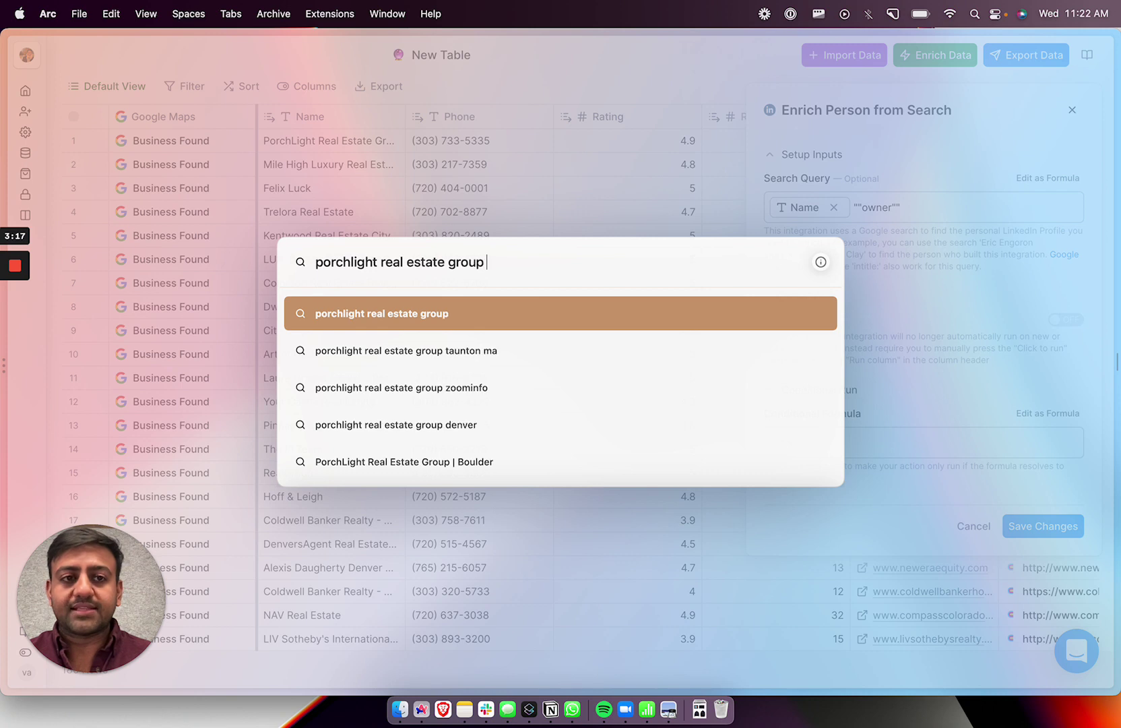
{"action": "type", "text": " \"\"owner\"\" linkedin.com/in"}
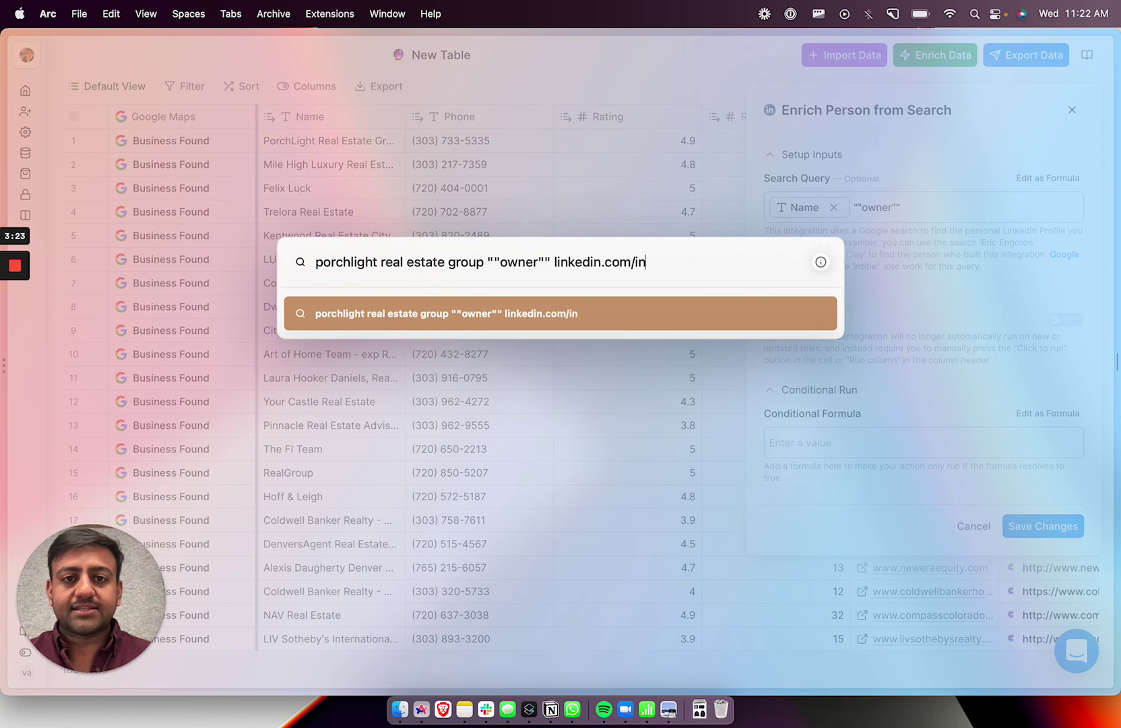
{"action": "key", "text": "Return"}
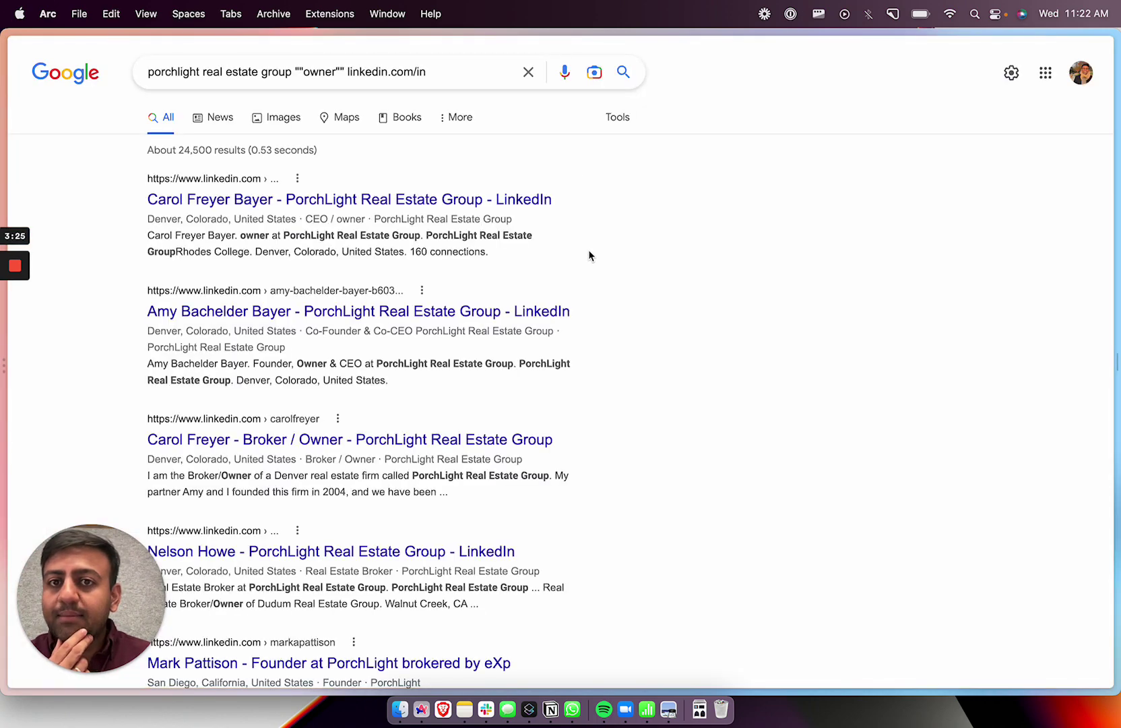
{"action": "left_click", "coordinate": [476, 203]}
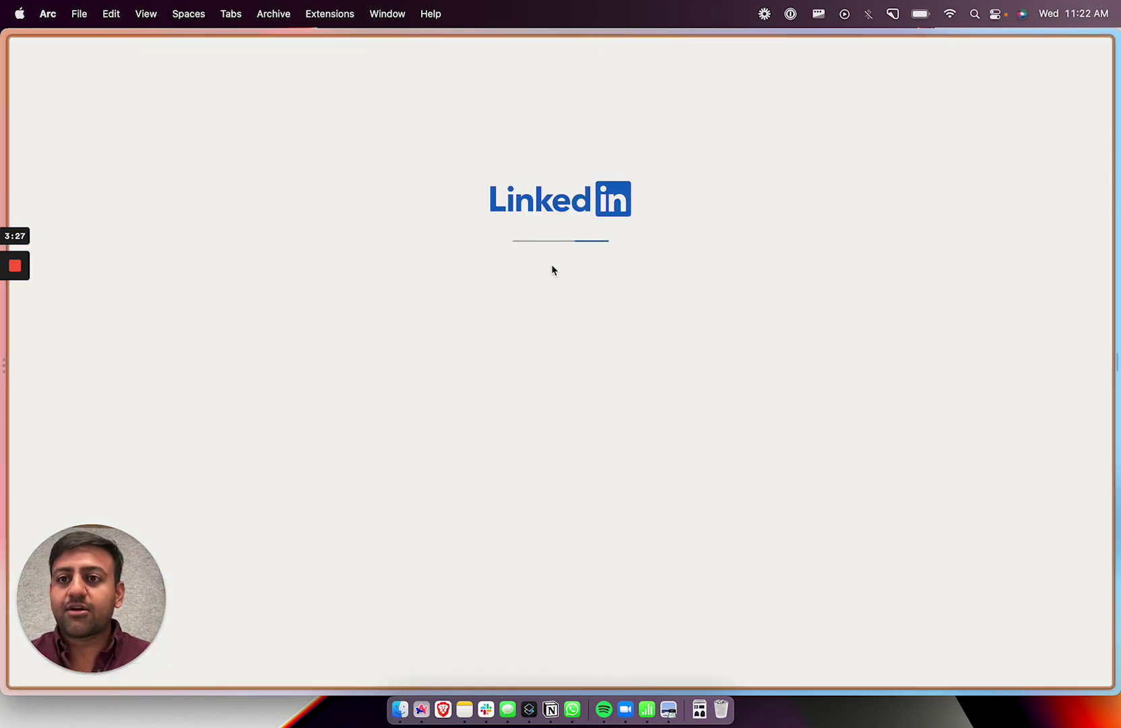
{"action": "scroll", "coordinate": [414, 303], "scroll_direction": "down", "scroll_amount": 15}
{"action": "scroll", "coordinate": [413, 305], "scroll_direction": "up", "scroll_amount": 15}
- Back in Clay, finish the search query and save the Enrich Person from Search settings
{"action": "key", "text": "ctrl+Tab"}
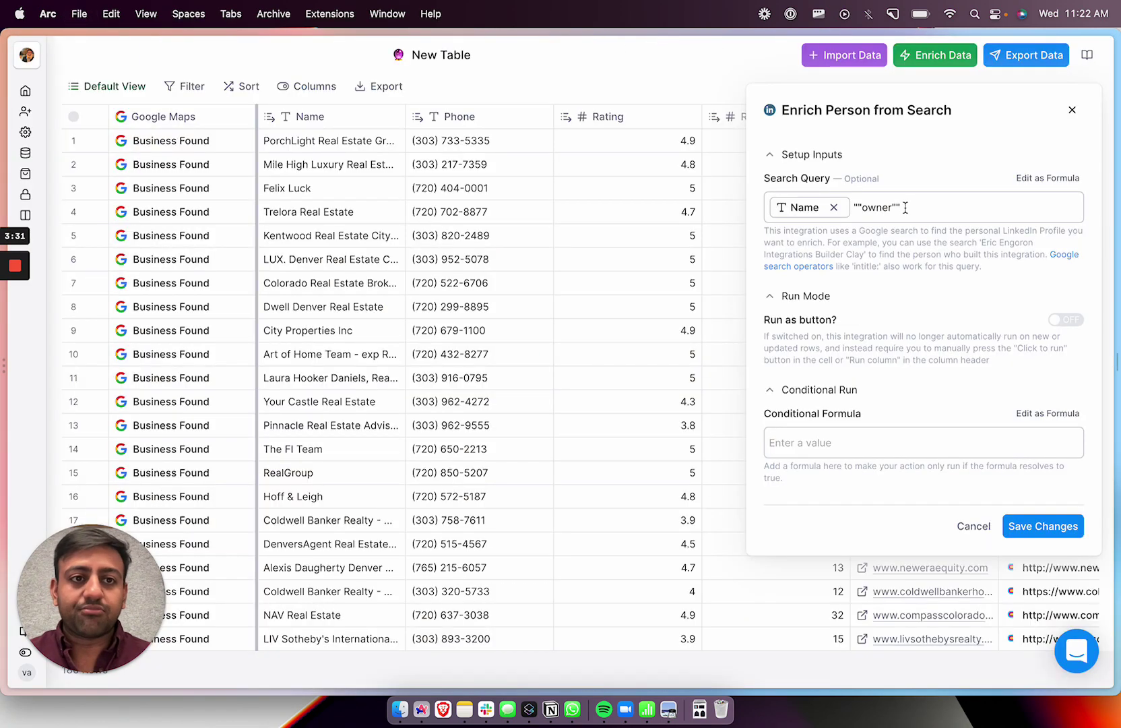
{"action": "left_click", "coordinate": [907, 207]}
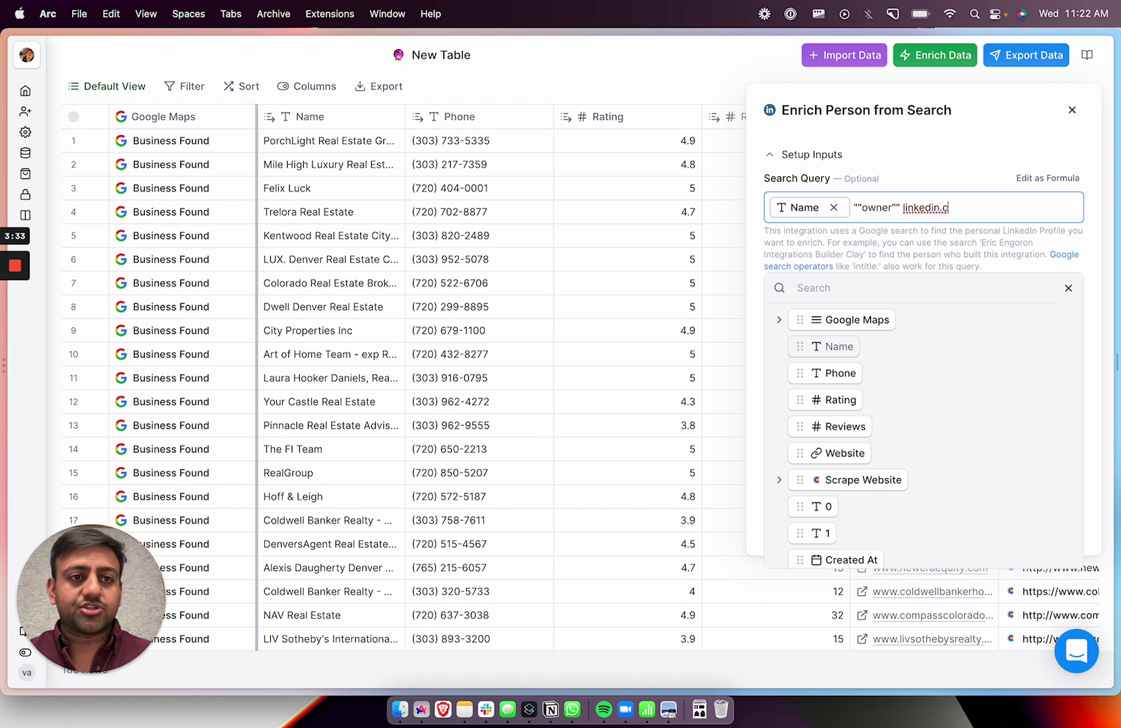
{"action": "left_click", "coordinate": [1071, 290]}
{"action": "left_click", "coordinate": [1046, 523]}
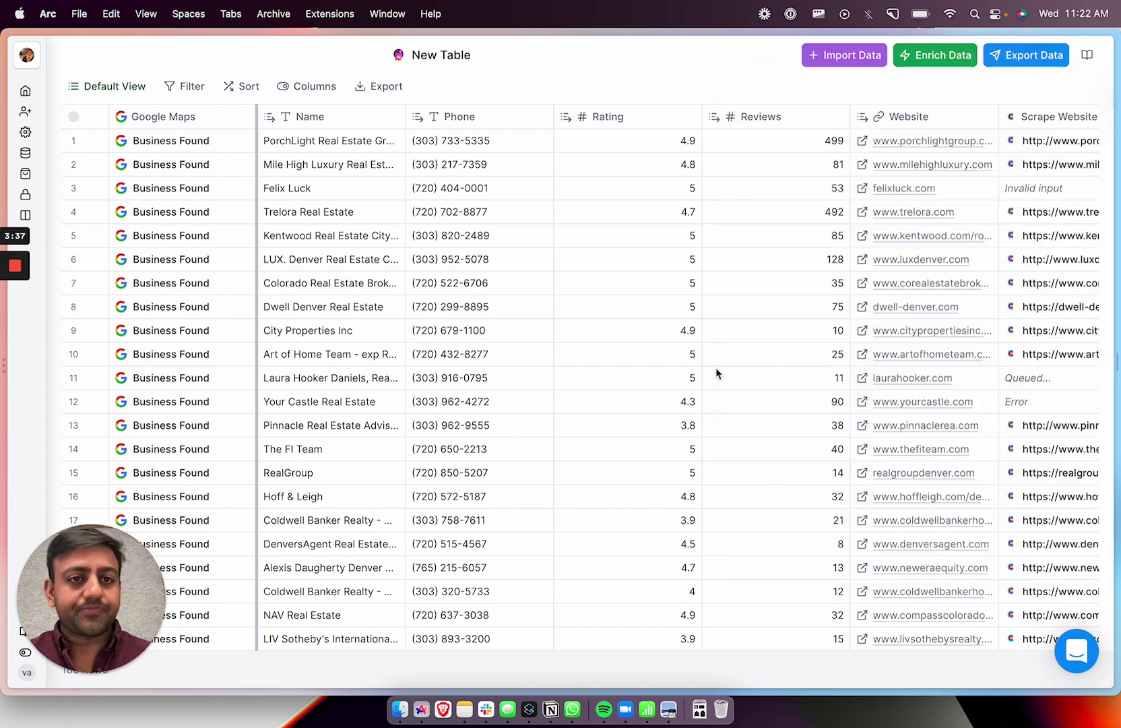
- Run the person enrichment across the rows and watch matched owners fill the column
{"action": "scroll", "coordinate": [681, 148], "scroll_direction": "right", "scroll_amount": 3}
{"action": "left_click", "coordinate": [690, 117]}
{"action": "left_click", "coordinate": [615, 177]}
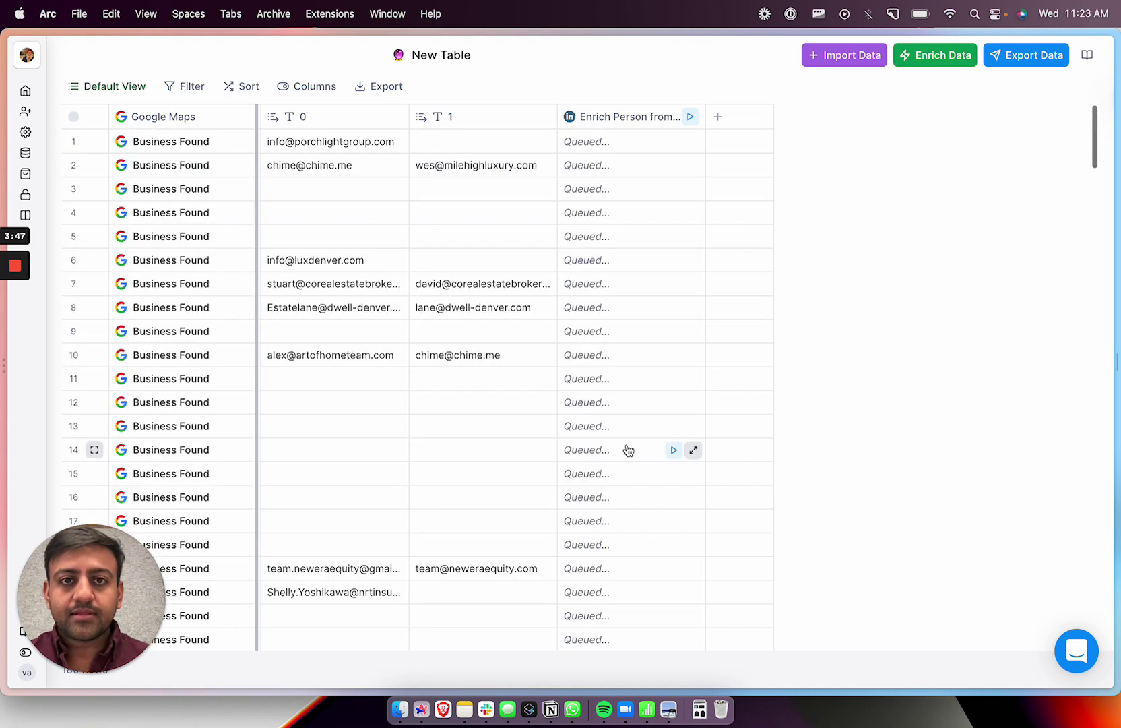
{"action": "scroll", "coordinate": [615, 335], "scroll_direction": "down", "scroll_amount": 20}
{"action": "scroll", "coordinate": [616, 335], "scroll_direction": "up", "scroll_amount": 15}
{"action": "scroll", "coordinate": [616, 338], "scroll_direction": "up", "scroll_amount": 3}
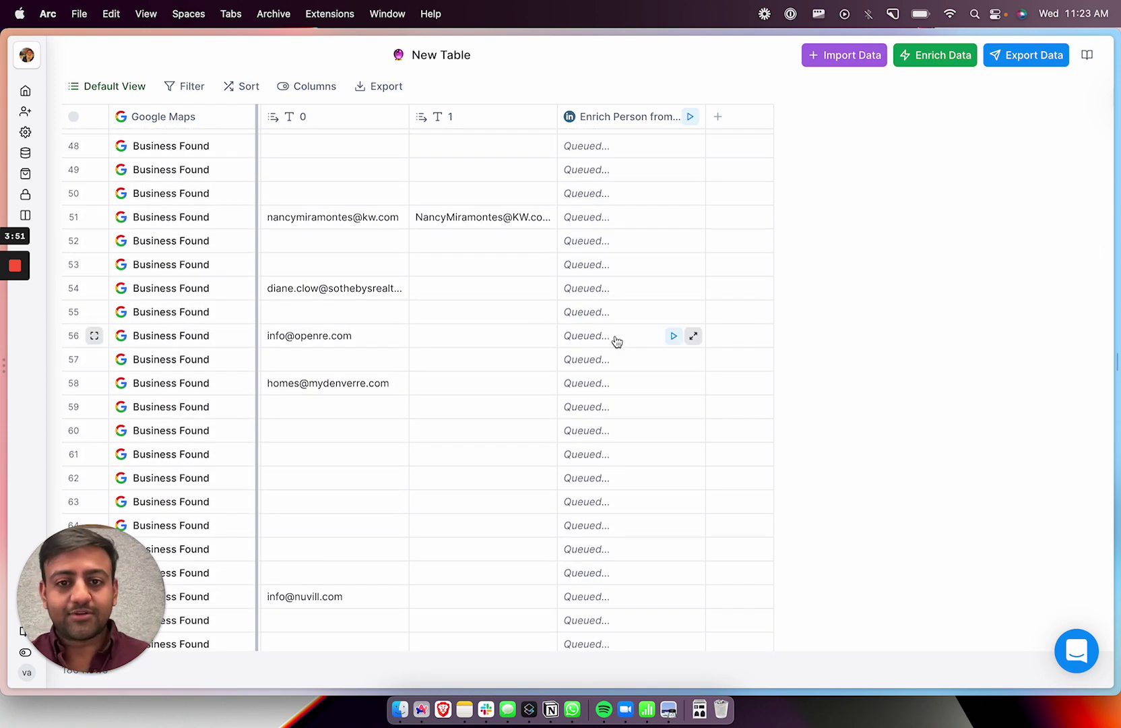
{"action": "scroll", "coordinate": [615, 334], "scroll_direction": "down", "scroll_amount": 20}
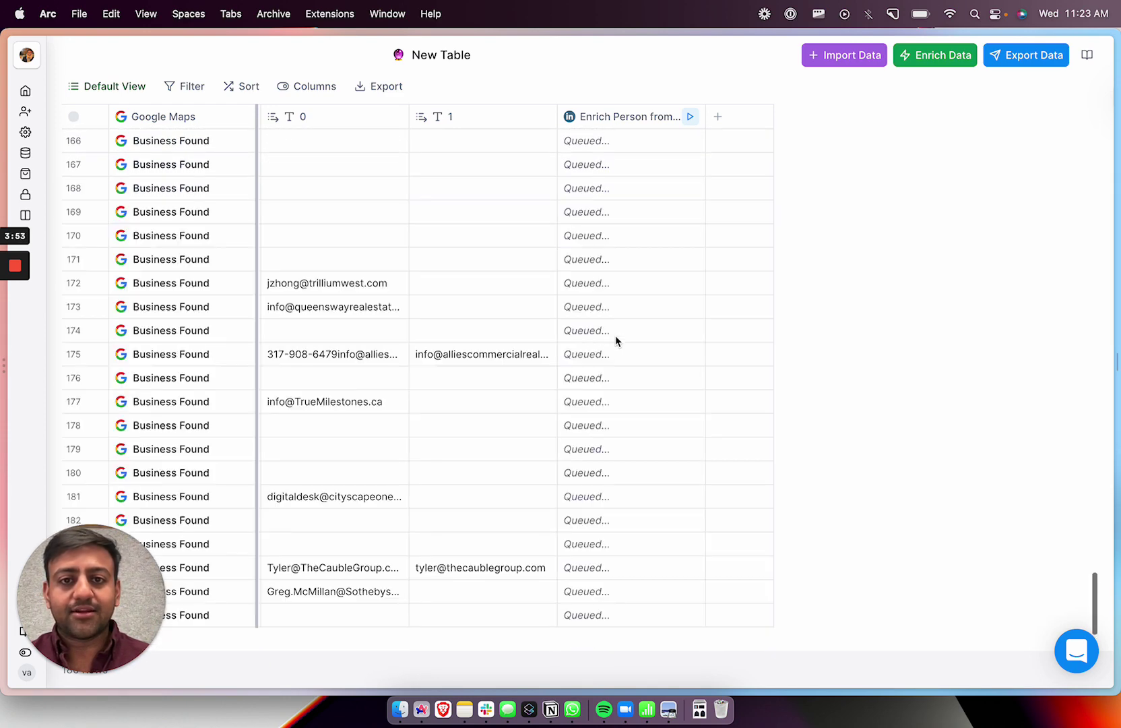
{"action": "scroll", "coordinate": [615, 335], "scroll_direction": "up", "scroll_amount": 20}
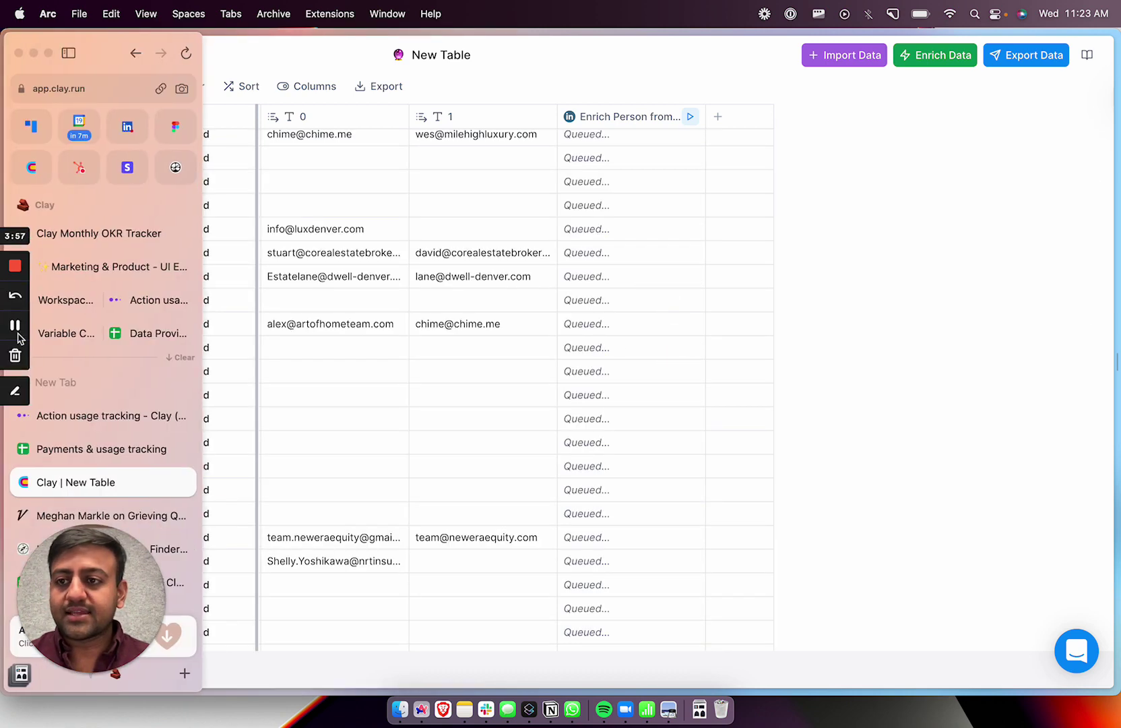
{"action": "left_click", "coordinate": [15, 326]}
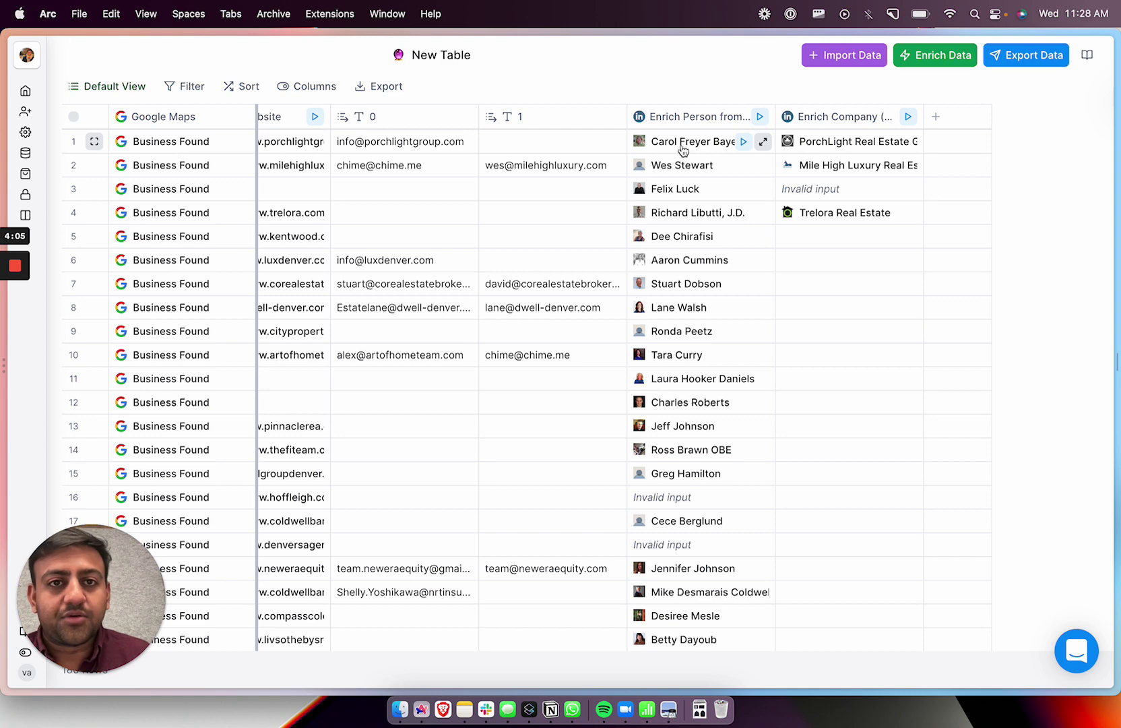
- Review the enriched LinkedIn profile details for several brokerage owners
{"action": "left_click", "coordinate": [682, 147]}
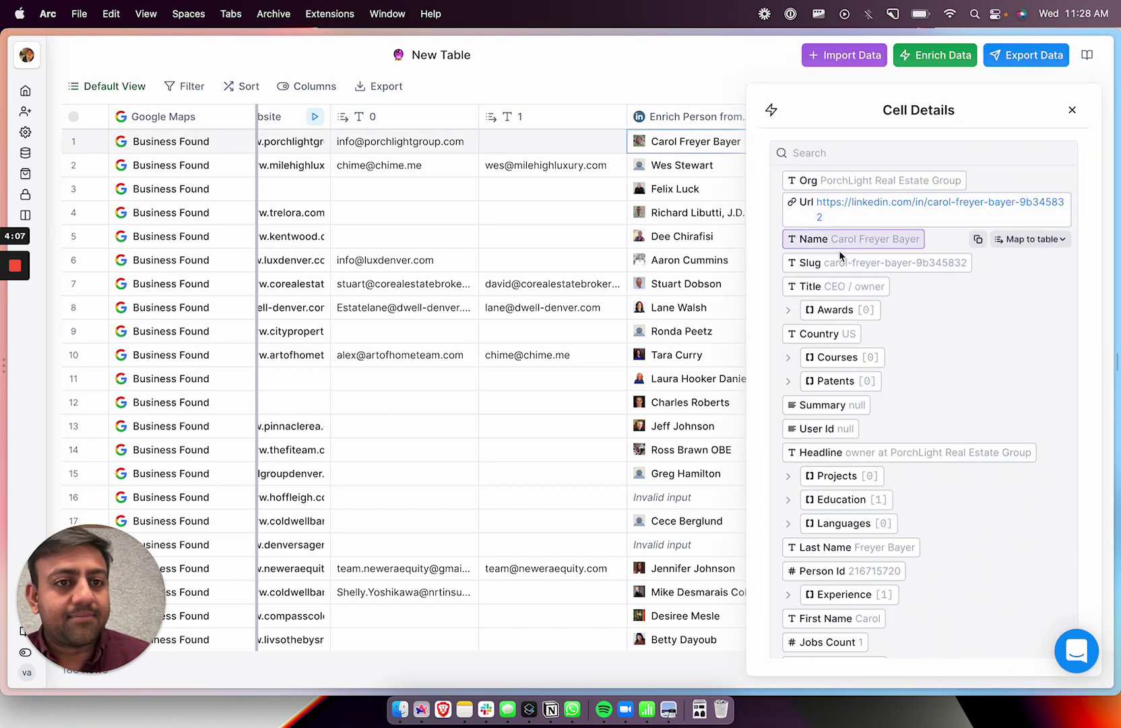
{"action": "left_click", "coordinate": [673, 167]}
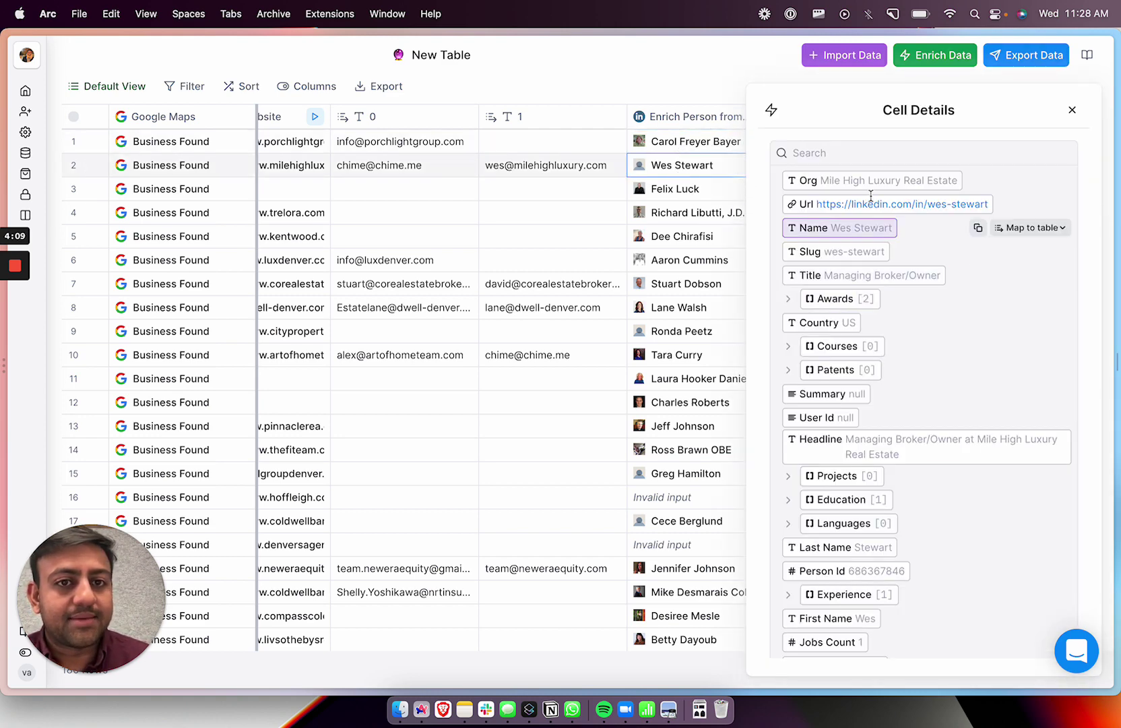
{"action": "left_click", "coordinate": [719, 239]}
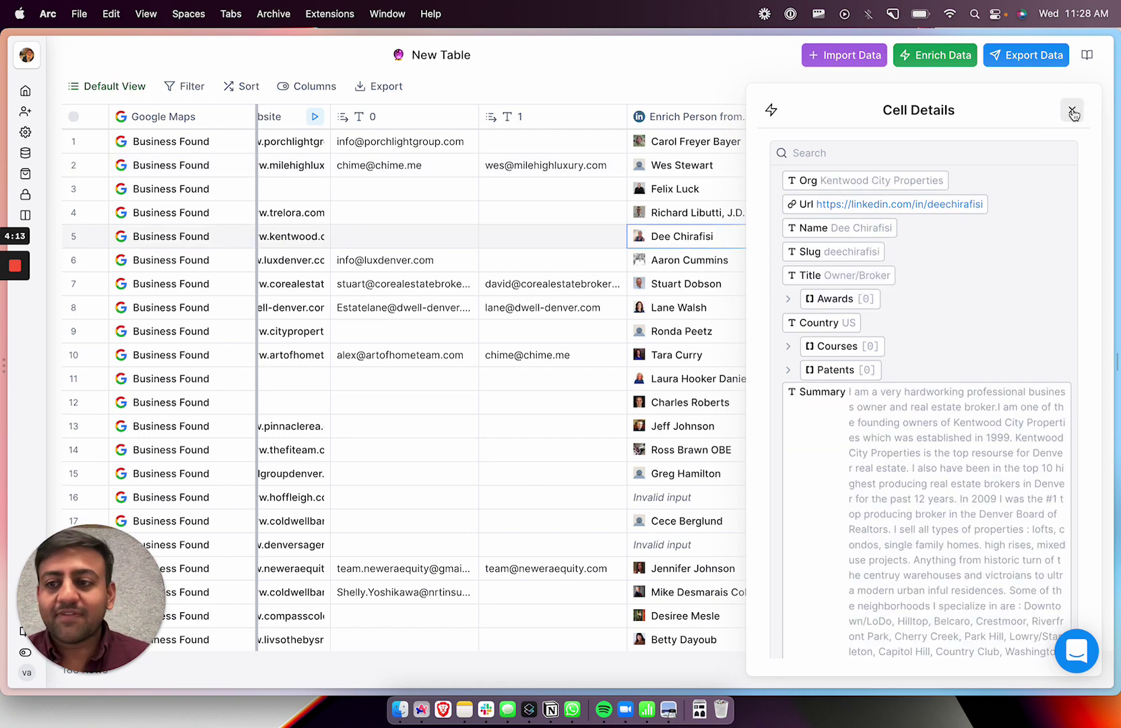
{"action": "left_click", "coordinate": [1072, 111]}
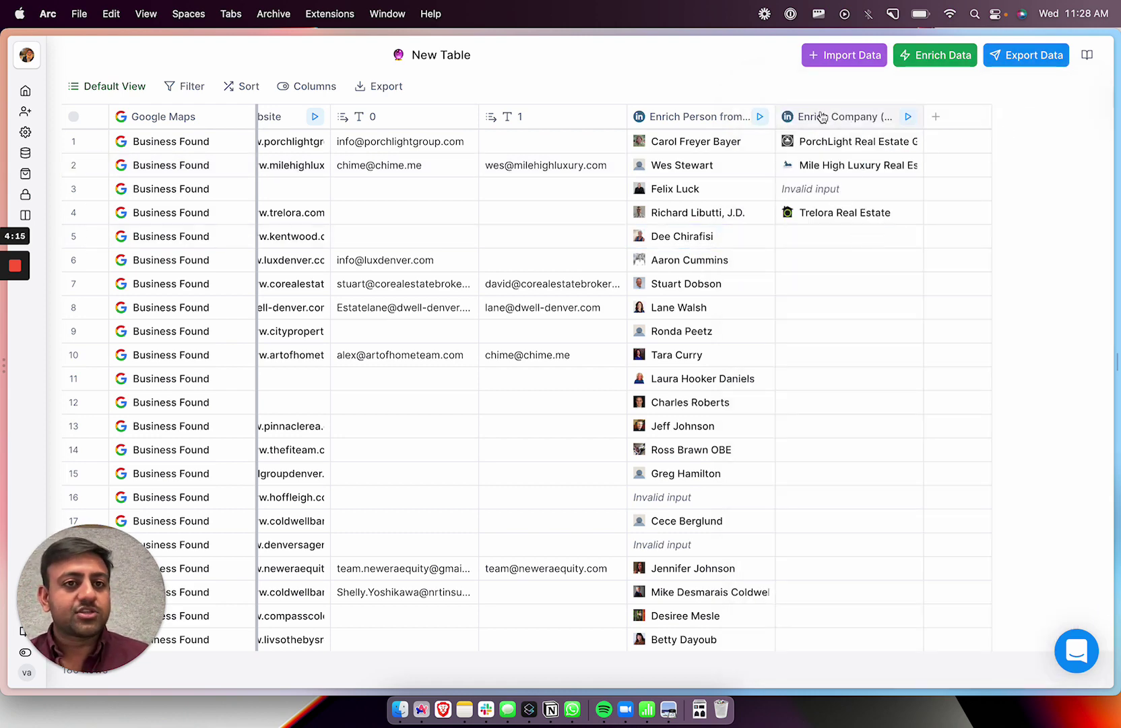
- Map Employee Count from PorchLight's enriched company data into a new table column
{"action": "left_click", "coordinate": [836, 141]}
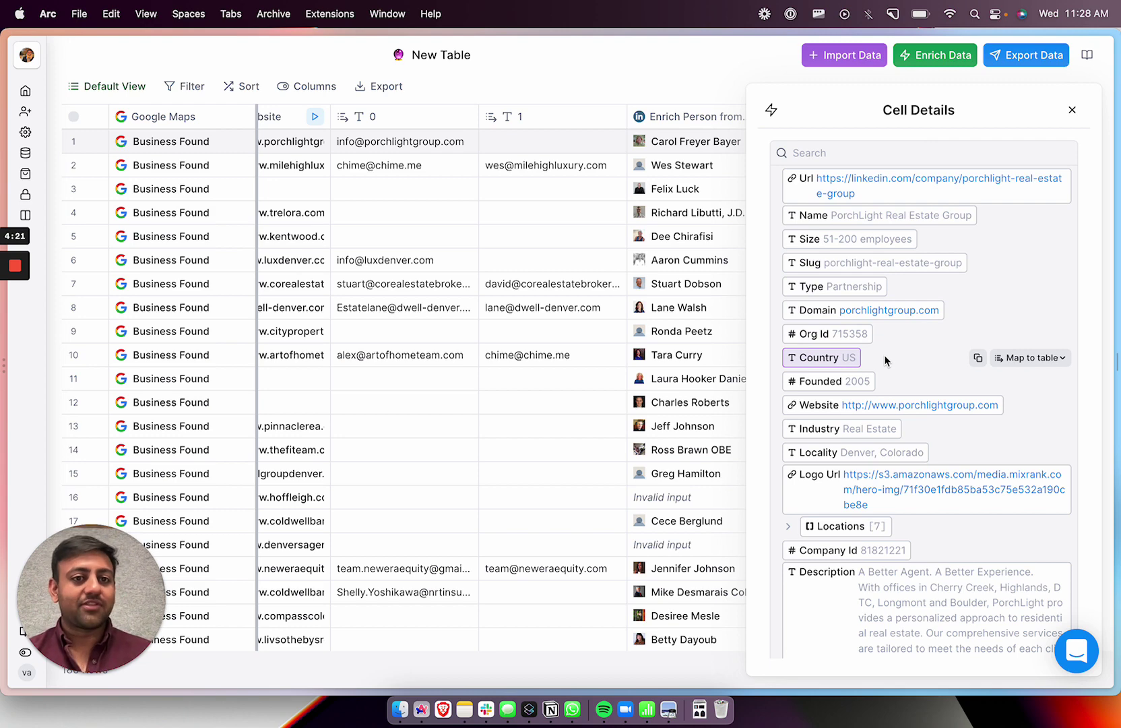
{"action": "scroll", "coordinate": [918, 337], "scroll_direction": "down", "scroll_amount": 6}
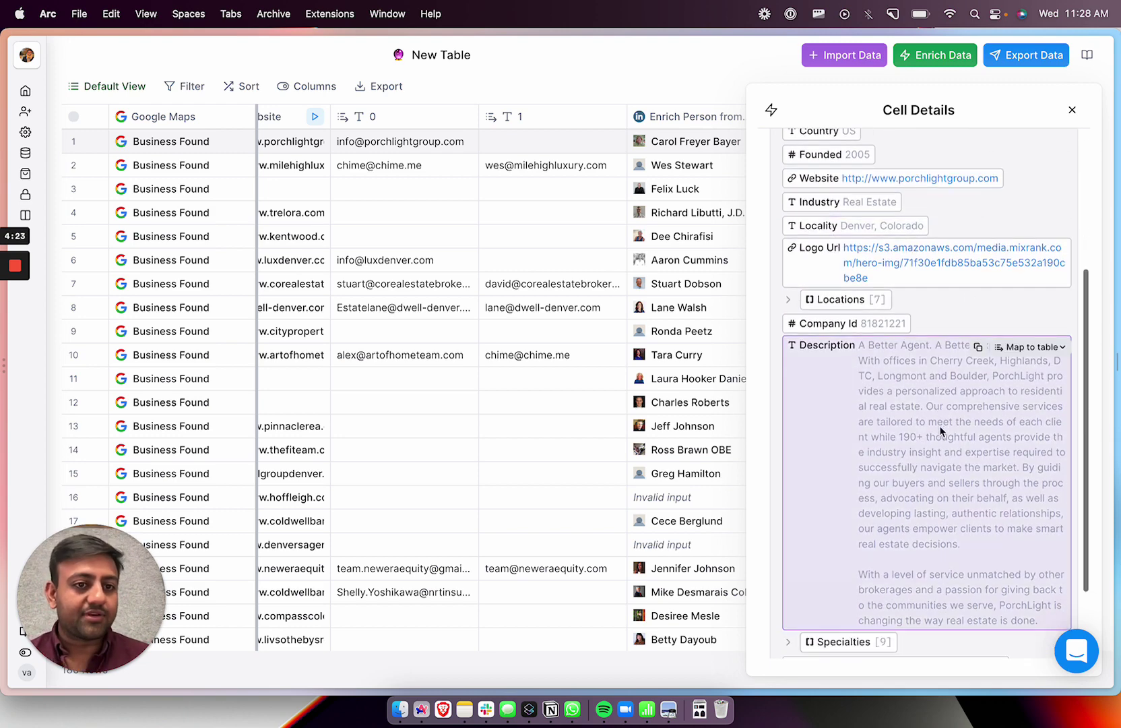
{"action": "scroll", "coordinate": [940, 424], "scroll_direction": "down", "scroll_amount": 2}
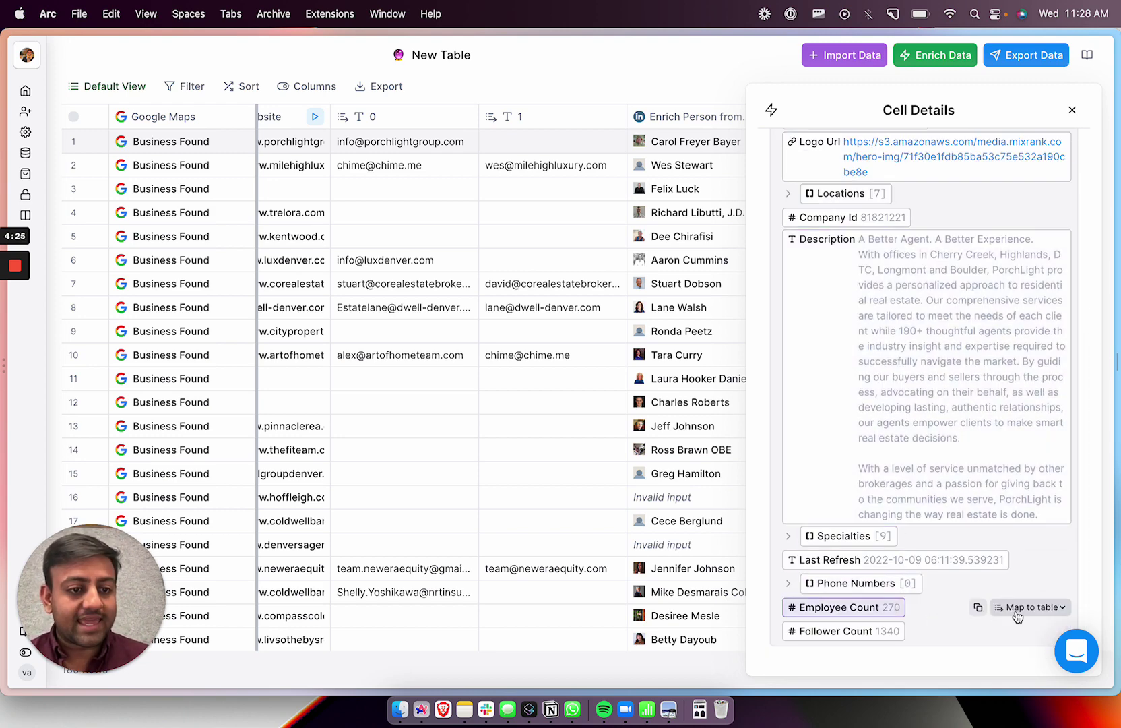
{"action": "left_click", "coordinate": [1017, 610]}
{"action": "left_click", "coordinate": [973, 588]}
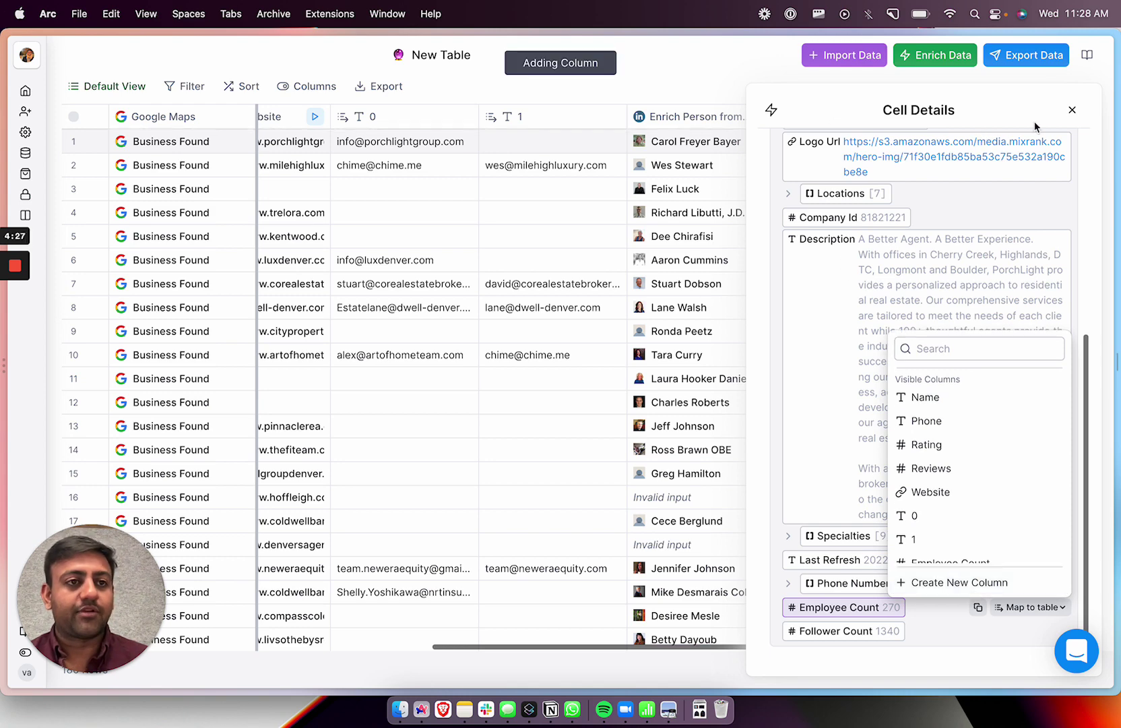
{"action": "left_click", "coordinate": [1071, 110]}
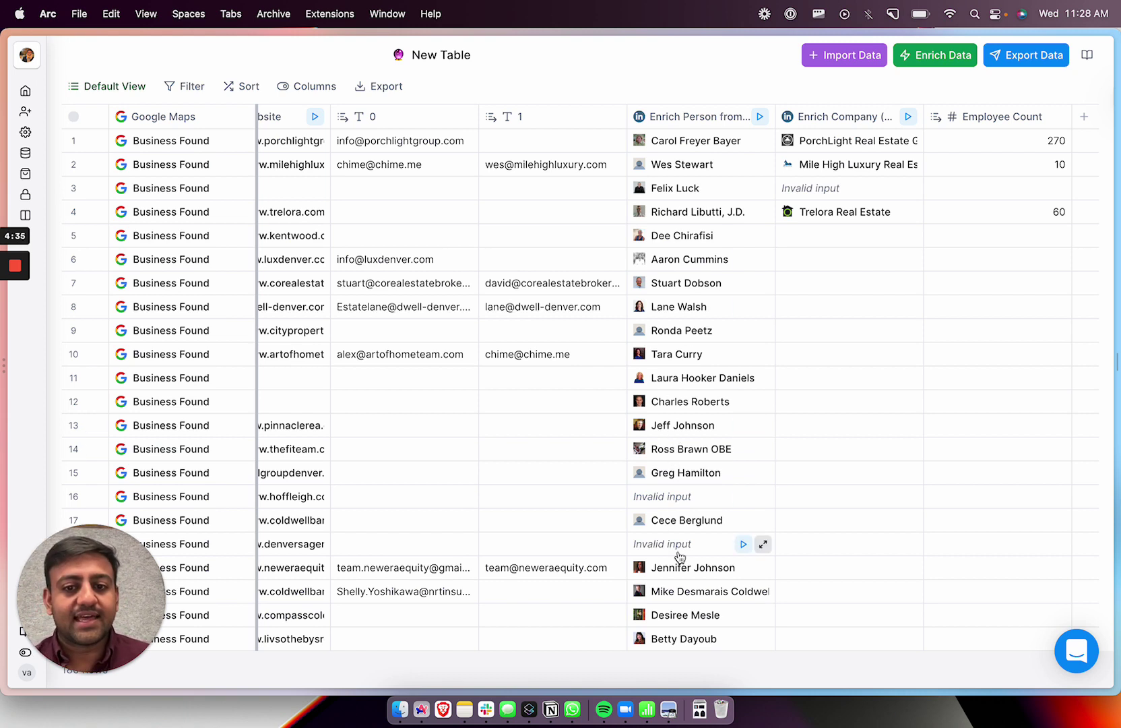
- Add the Find Work Email enrichment with Full Name set to Enrich Person's name
{"action": "left_click", "coordinate": [938, 55]}
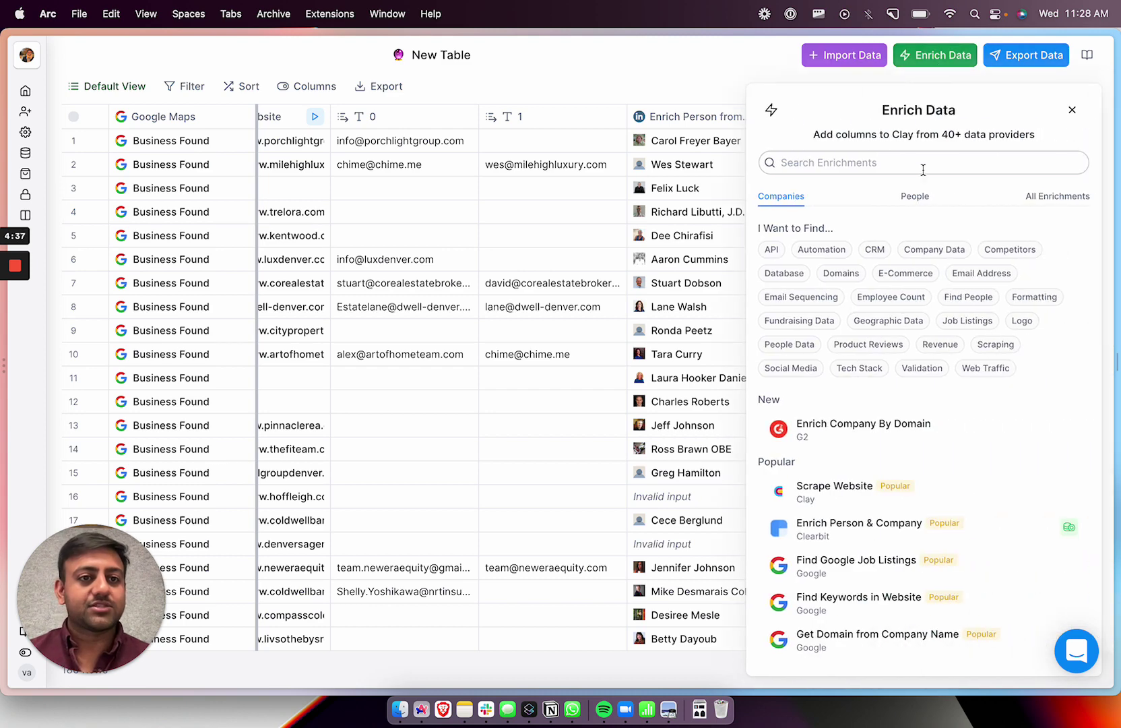
{"action": "left_click", "coordinate": [817, 278]}
{"action": "left_click", "coordinate": [839, 431]}
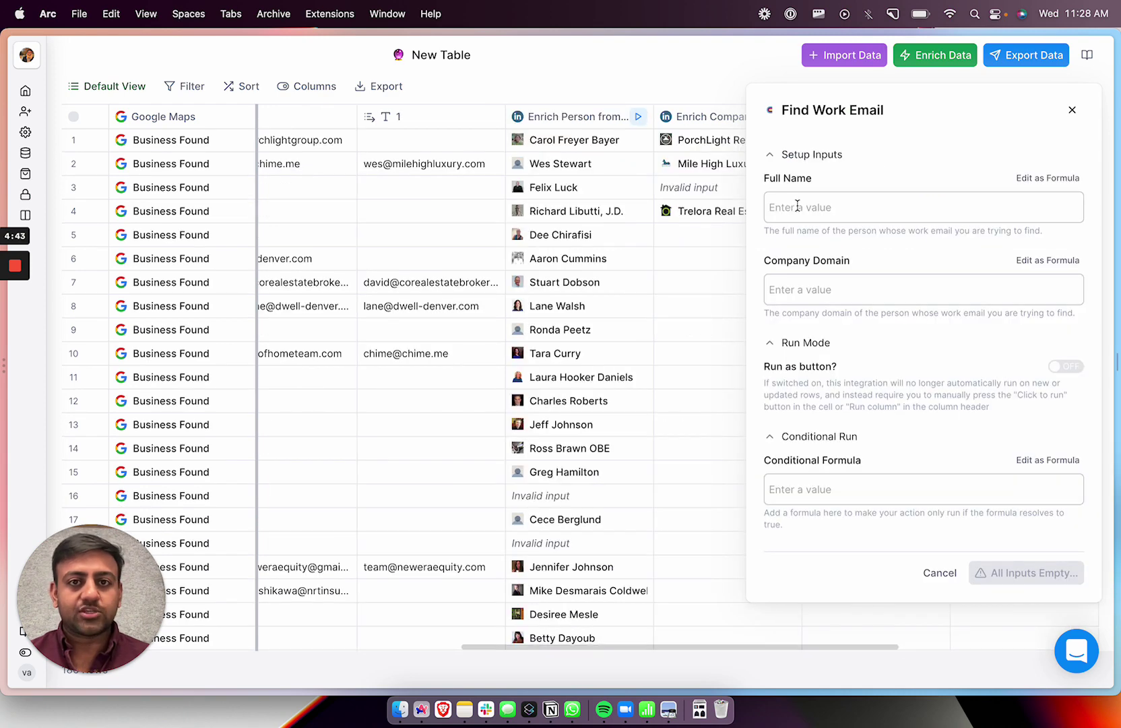
{"action": "left_click", "coordinate": [796, 207]}
{"action": "scroll", "coordinate": [880, 427], "scroll_direction": "down", "scroll_amount": 3}
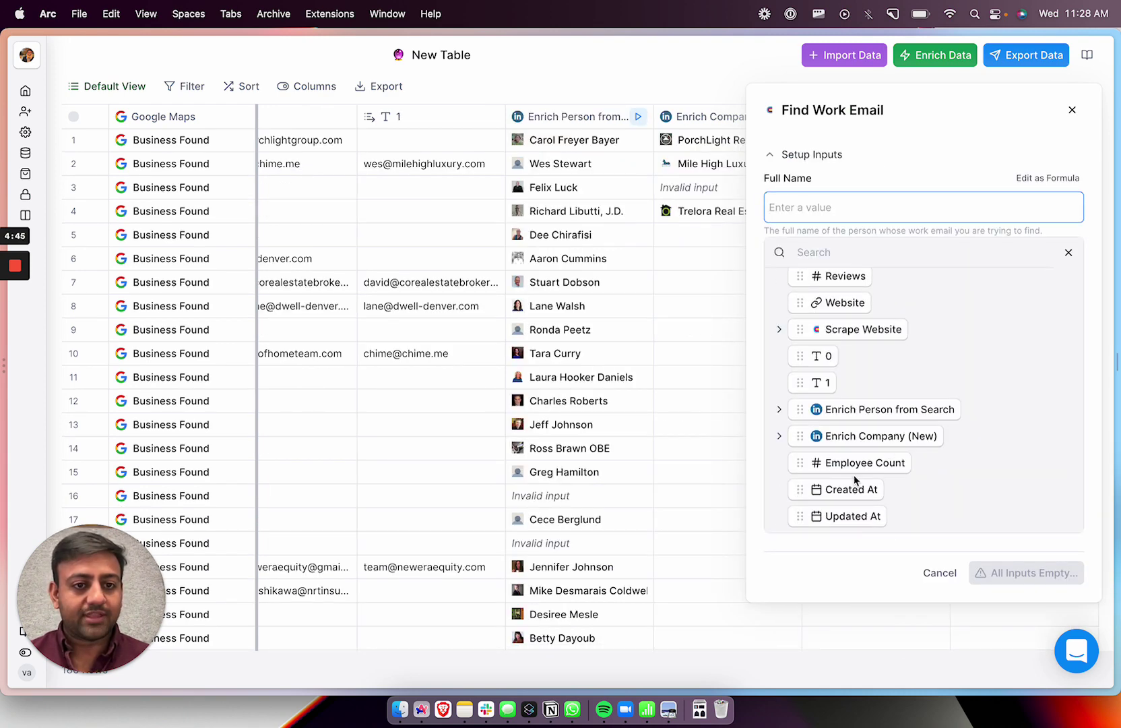
{"action": "left_click", "coordinate": [854, 419]}
{"action": "scroll", "coordinate": [876, 452], "scroll_direction": "down", "scroll_amount": 1}
{"action": "left_click", "coordinate": [866, 458]}
{"action": "left_click", "coordinate": [1071, 252]}
- Set the enrichment's Company Domain input to the Website column
{"action": "left_click", "coordinate": [879, 276]}
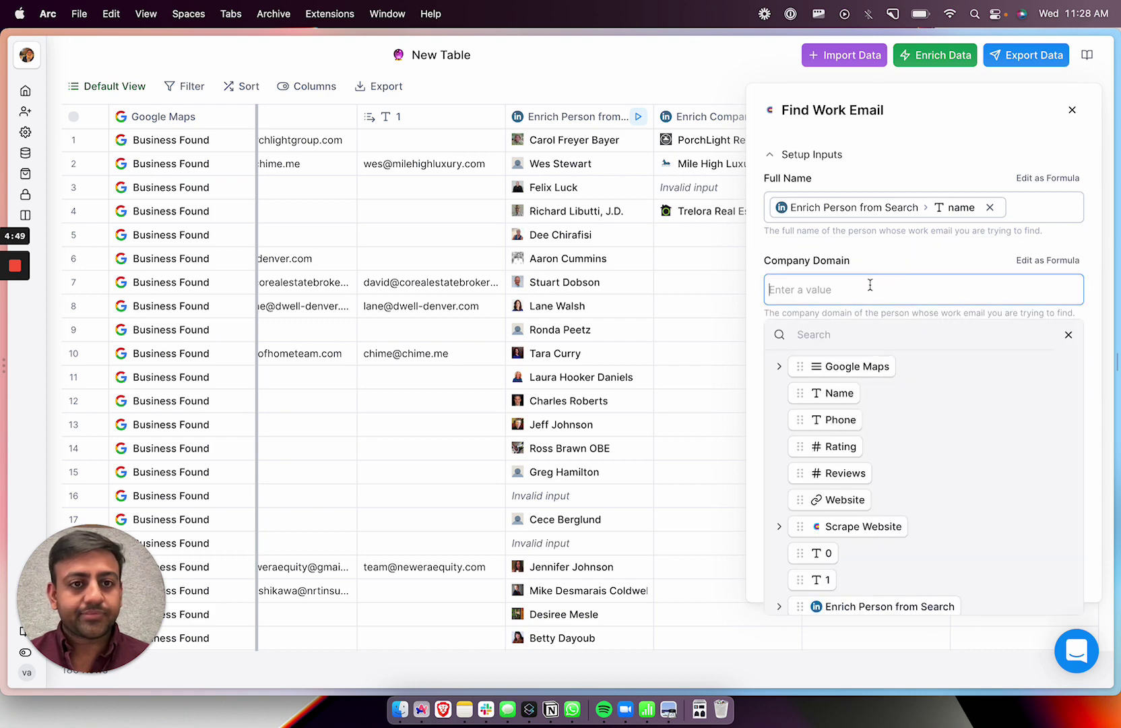
{"action": "left_click", "coordinate": [836, 500]}
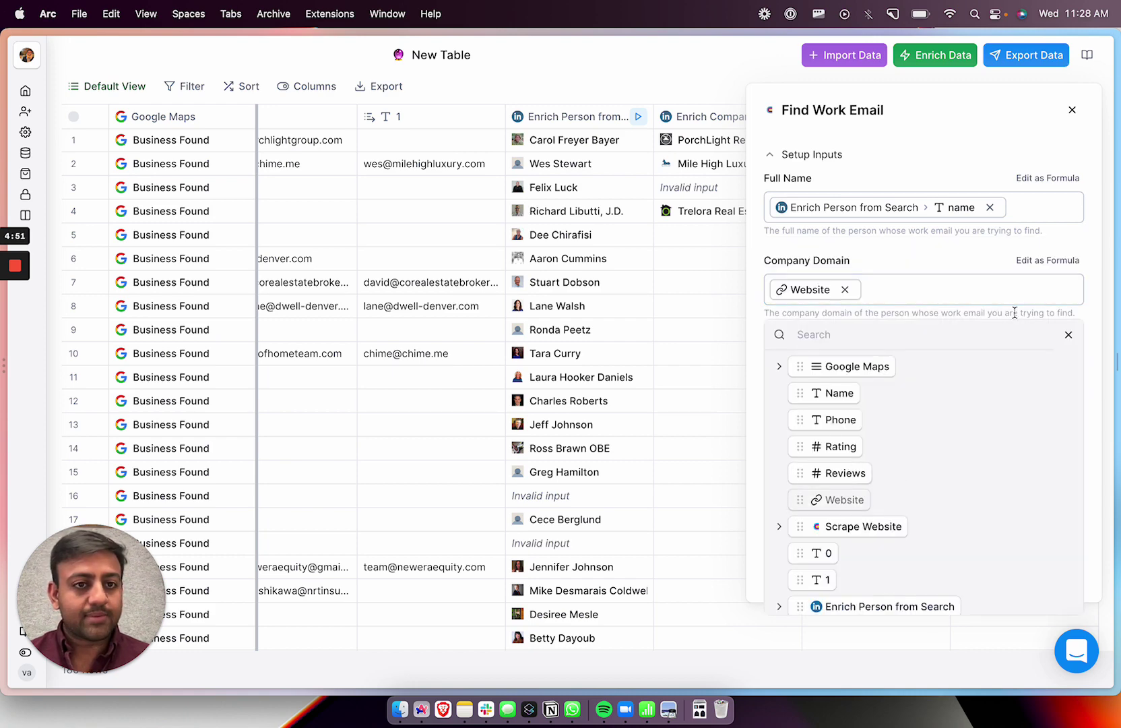
{"action": "left_click", "coordinate": [1067, 337]}
- Save the Find Work Email column, run it for rows 1–2, and check row 3's status
{"action": "left_click", "coordinate": [1021, 574]}
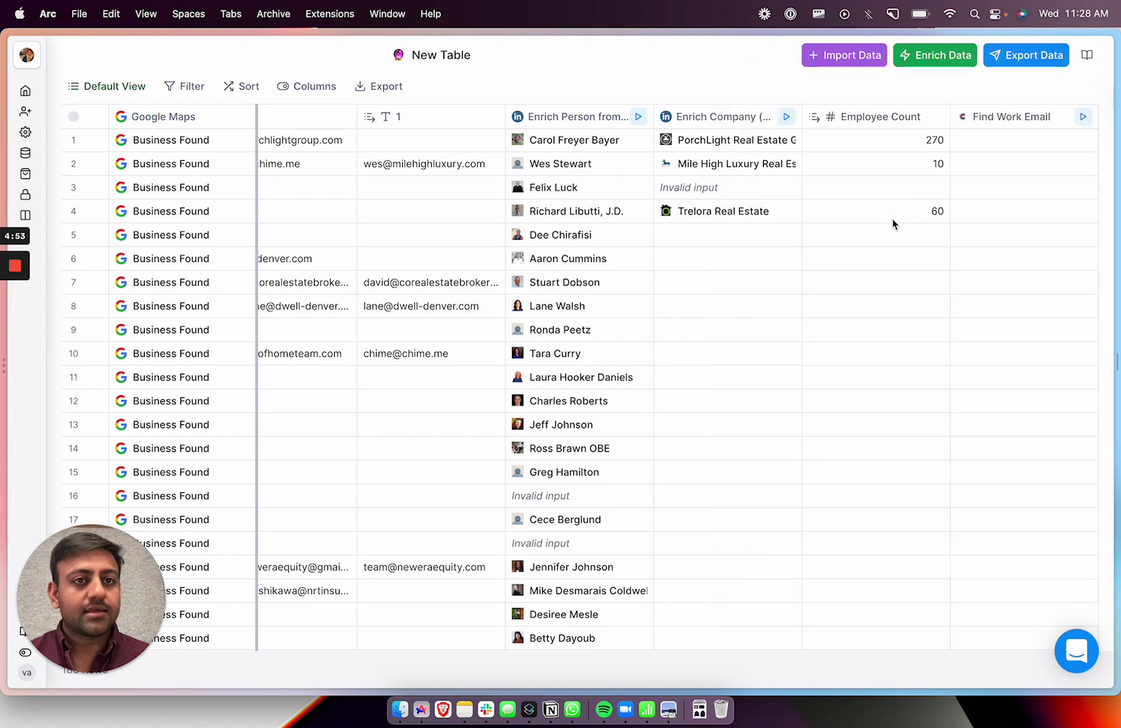
{"action": "scroll", "coordinate": [1002, 168], "scroll_direction": "right", "scroll_amount": 1}
{"action": "left_click", "coordinate": [1044, 140]}
{"action": "left_click", "coordinate": [1044, 163]}
{"action": "left_click", "coordinate": [1043, 187]}
{"action": "key", "text": "Escape"}
- Run the work email search for the remaining rows up to row 7
{"action": "left_click", "coordinate": [1044, 211]}
{"action": "left_click", "coordinate": [1044, 234]}
{"action": "left_click", "coordinate": [1044, 258]}
{"action": "left_click", "coordinate": [1043, 258]}
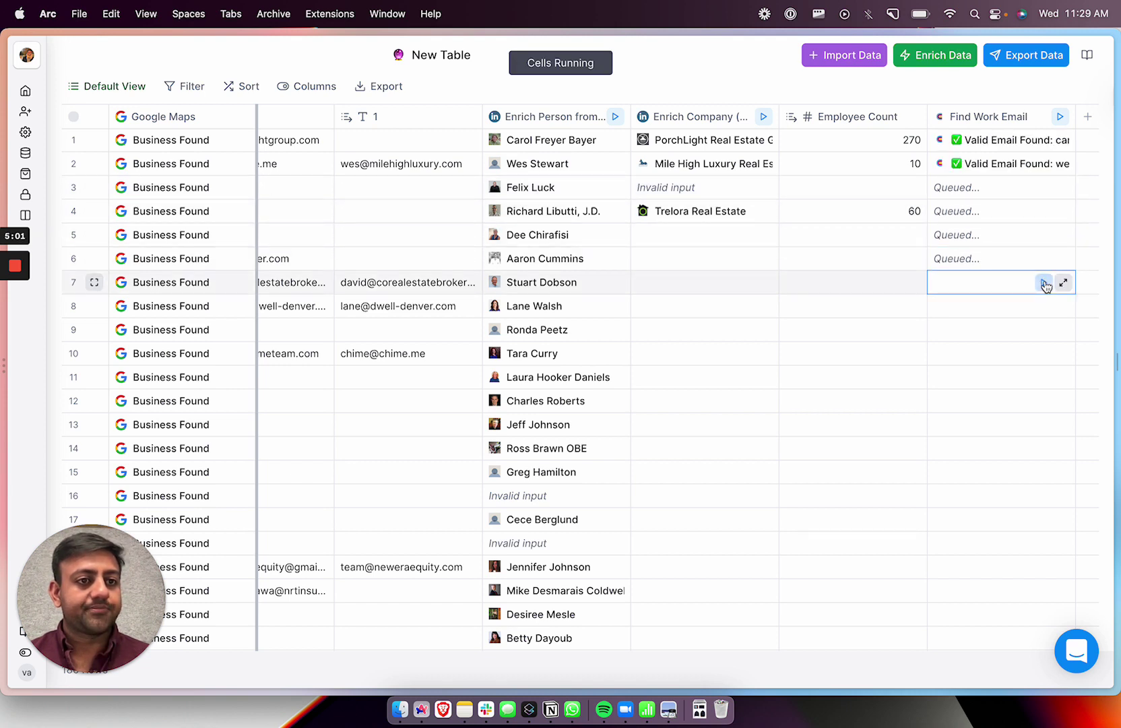
{"action": "left_click", "coordinate": [1044, 282]}
- Inspect the work emails found for rows 1, 6 and 8
{"action": "left_click", "coordinate": [985, 148]}
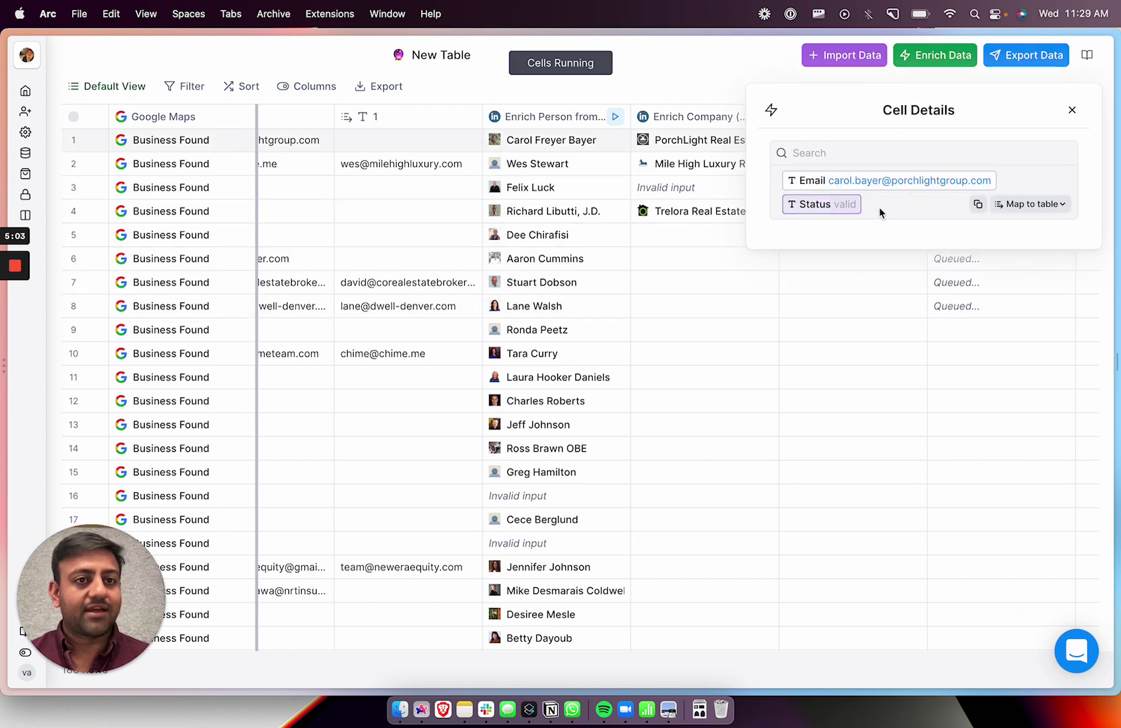
{"action": "left_click", "coordinate": [1076, 110]}
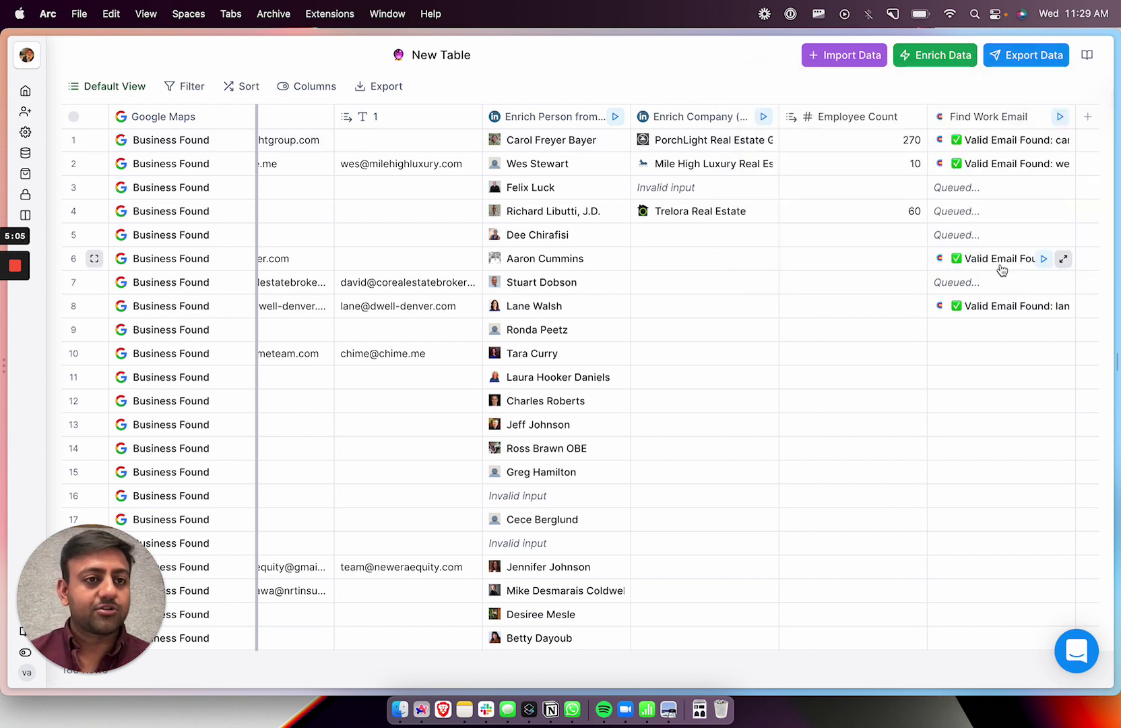
{"action": "left_click", "coordinate": [996, 261]}
{"action": "left_click", "coordinate": [980, 305]}
{"action": "left_click", "coordinate": [1071, 111]}
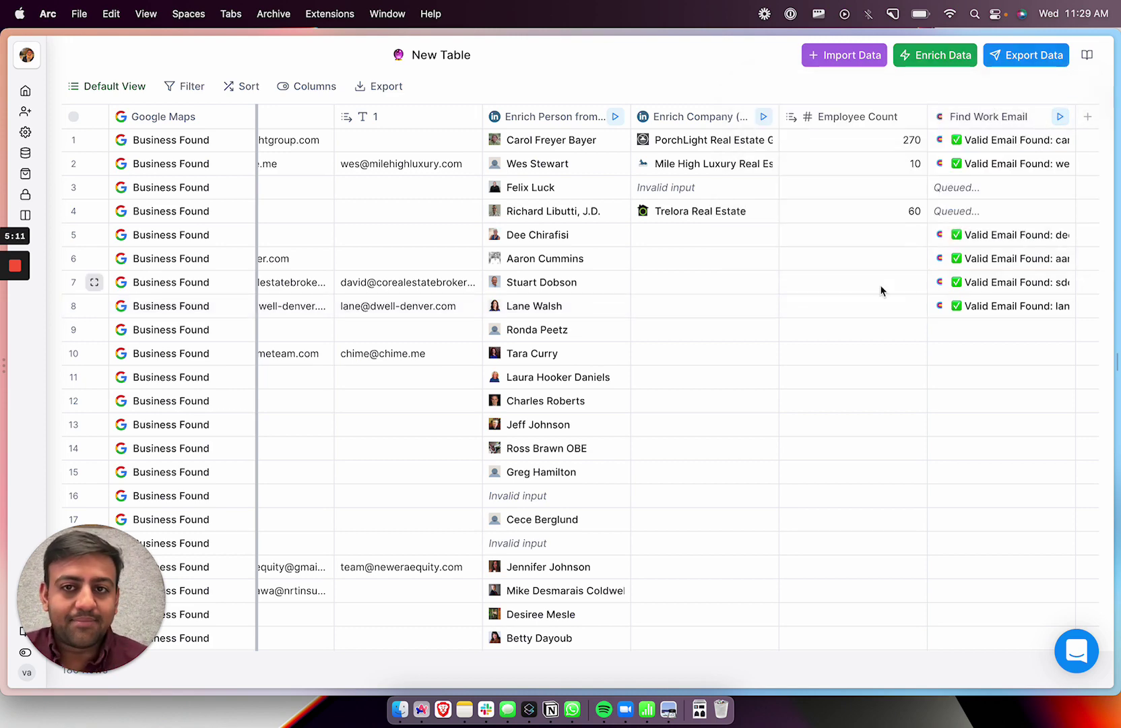
{"action": "scroll", "coordinate": [880, 284], "scroll_direction": "left", "scroll_amount": 10}
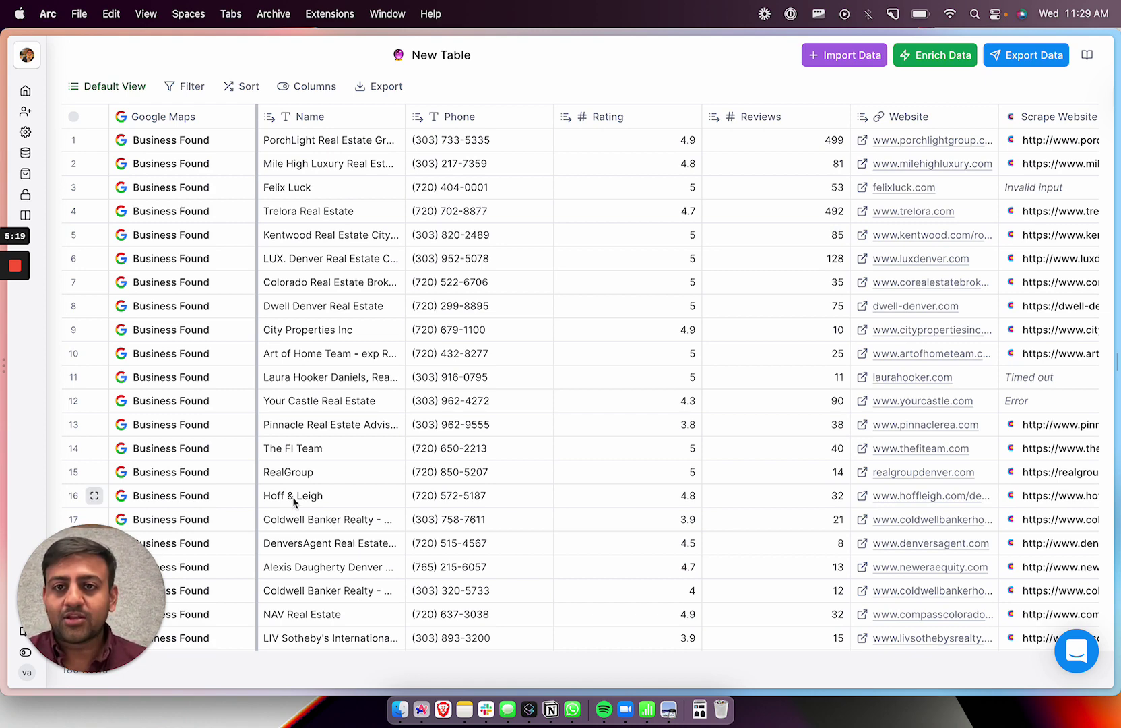
{"action": "scroll", "coordinate": [362, 390], "scroll_direction": "right", "scroll_amount": 4}
{"action": "scroll", "coordinate": [363, 391], "scroll_direction": "right", "scroll_amount": 12}
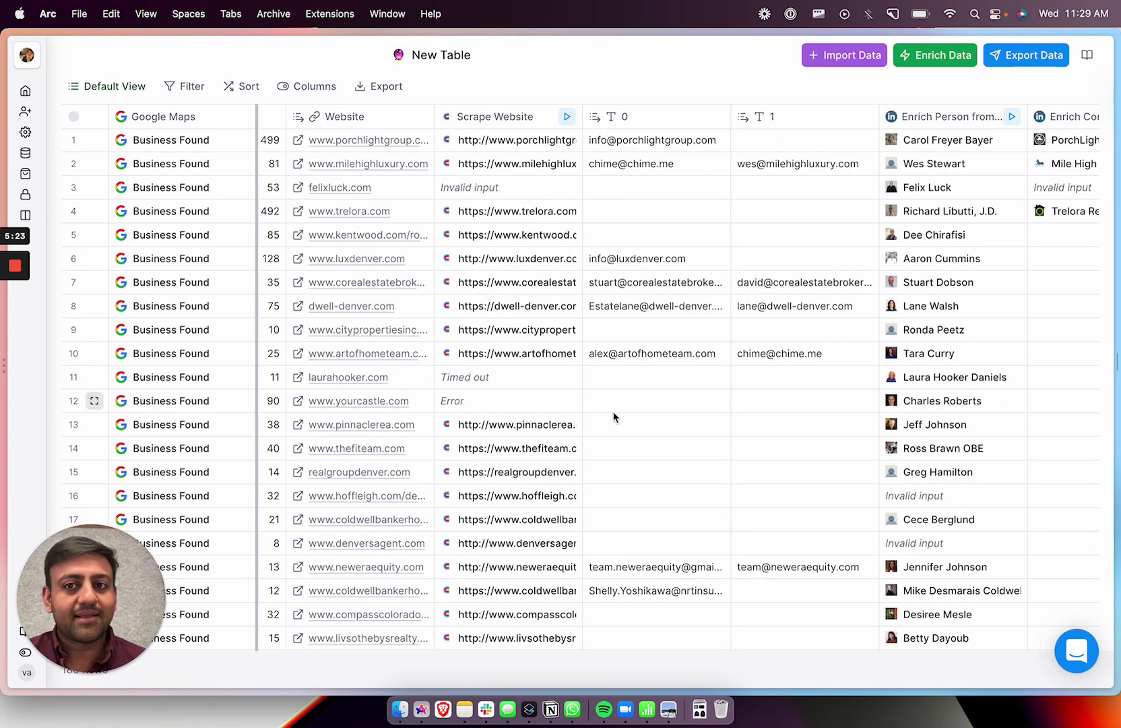
{"action": "scroll", "coordinate": [613, 417], "scroll_direction": "right", "scroll_amount": 10}
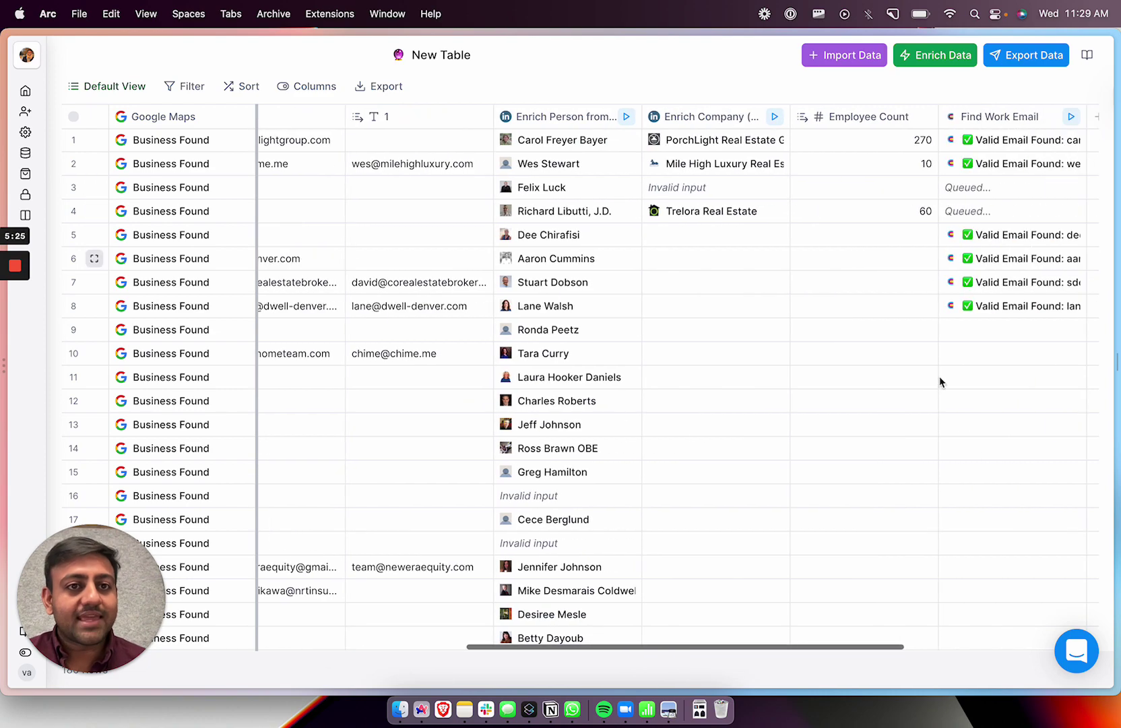
{"action": "scroll", "coordinate": [957, 426], "scroll_direction": "left", "scroll_amount": 20}
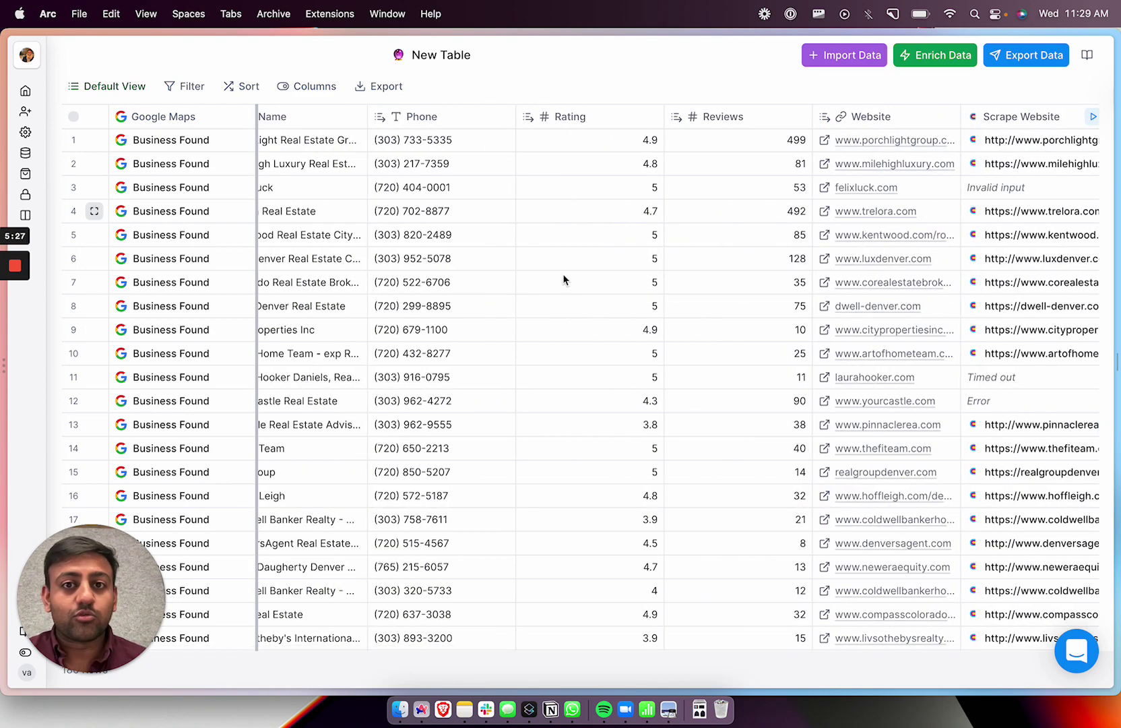
{"action": "scroll", "coordinate": [552, 350], "scroll_direction": "right", "scroll_amount": 20}
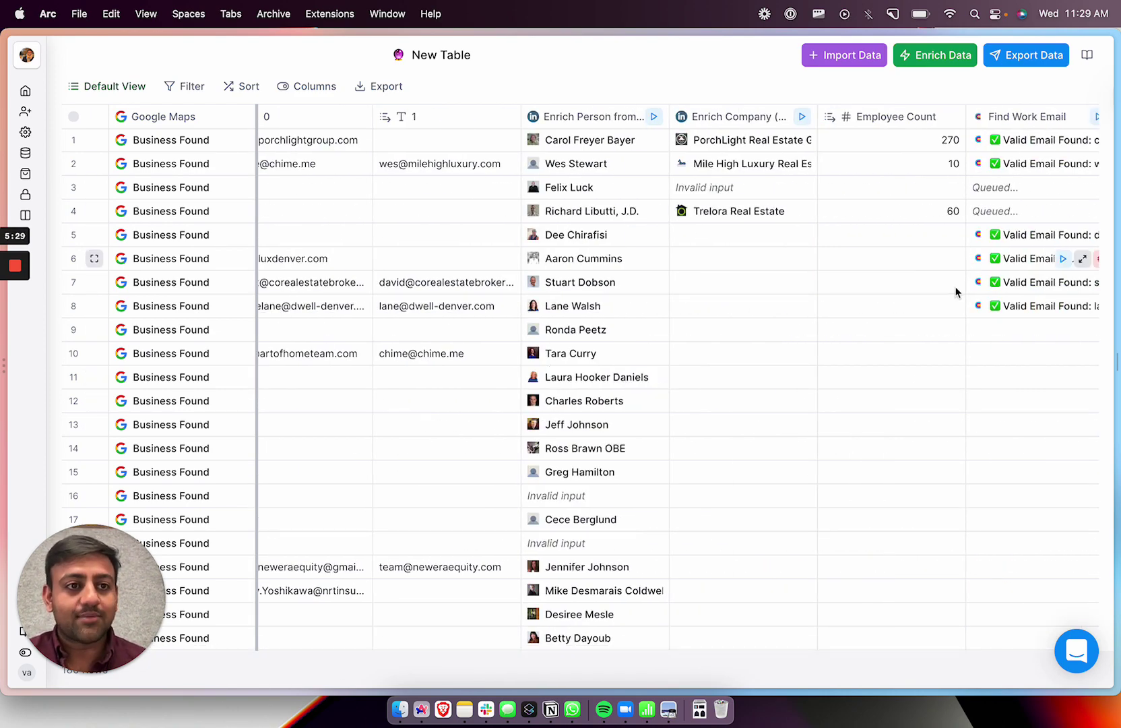
{"action": "scroll", "coordinate": [929, 368], "scroll_direction": "right", "scroll_amount": 7}
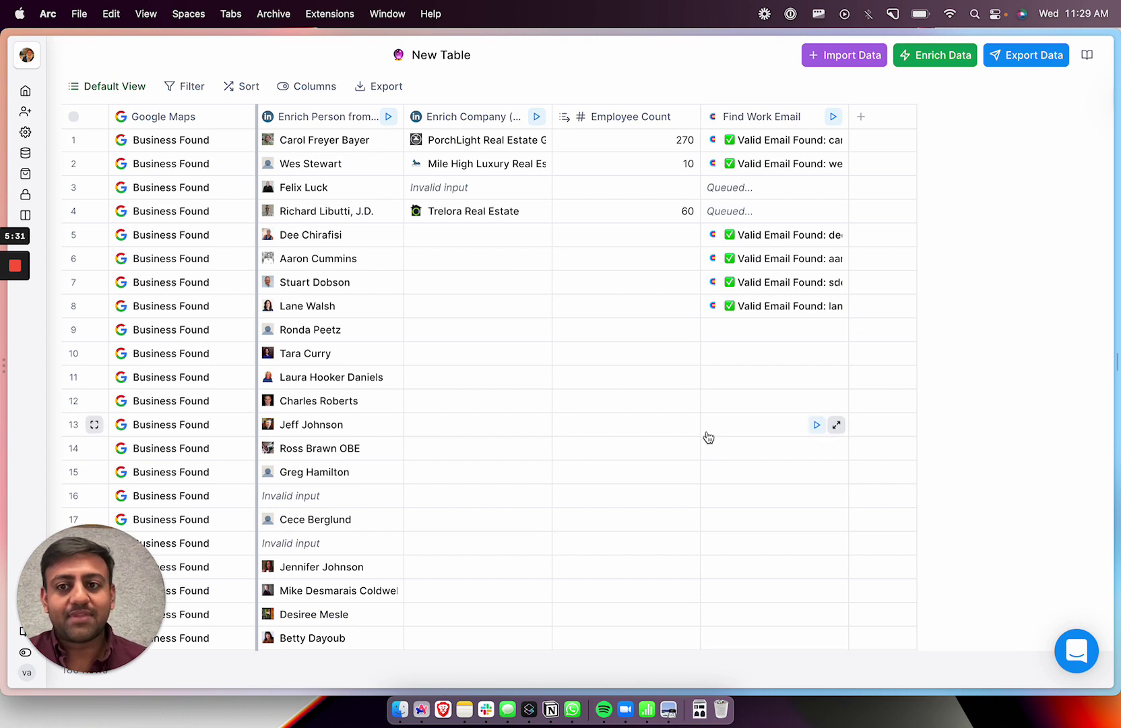